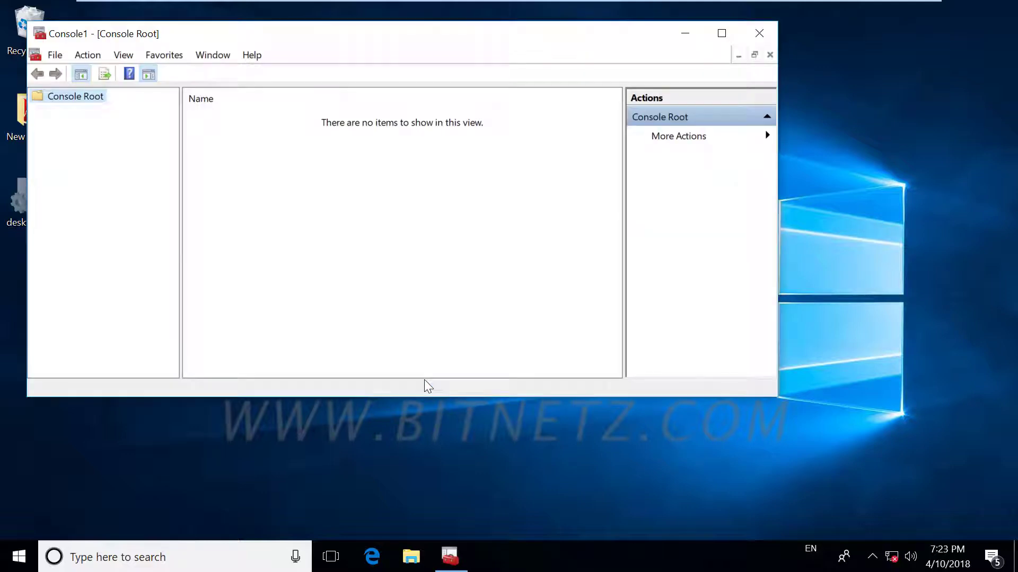
Step: Reposition the console window and open the dialog for adding or removing snap-ins
left_click_drag(355, 46, 422, 53)
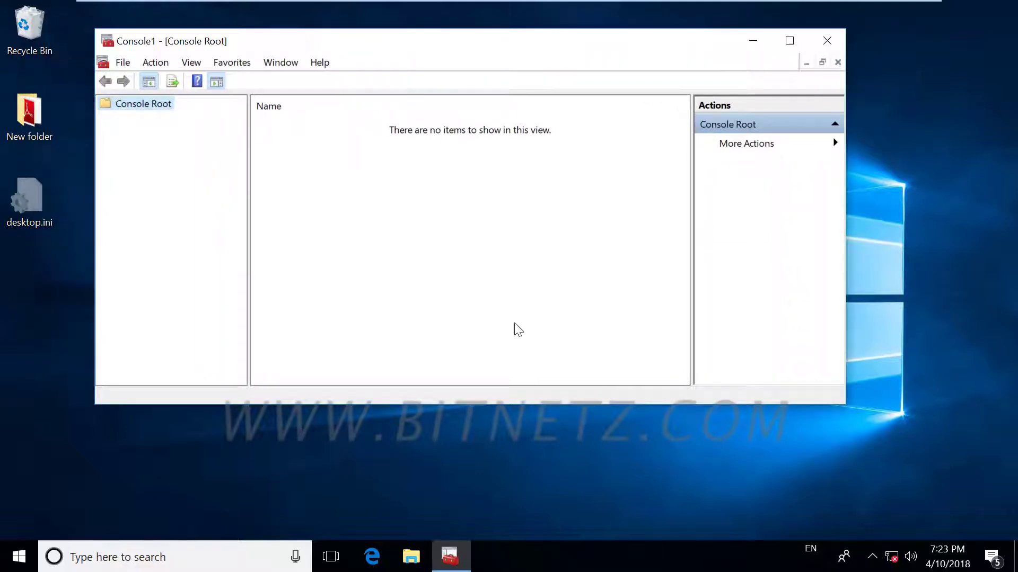
left_click(121, 65)
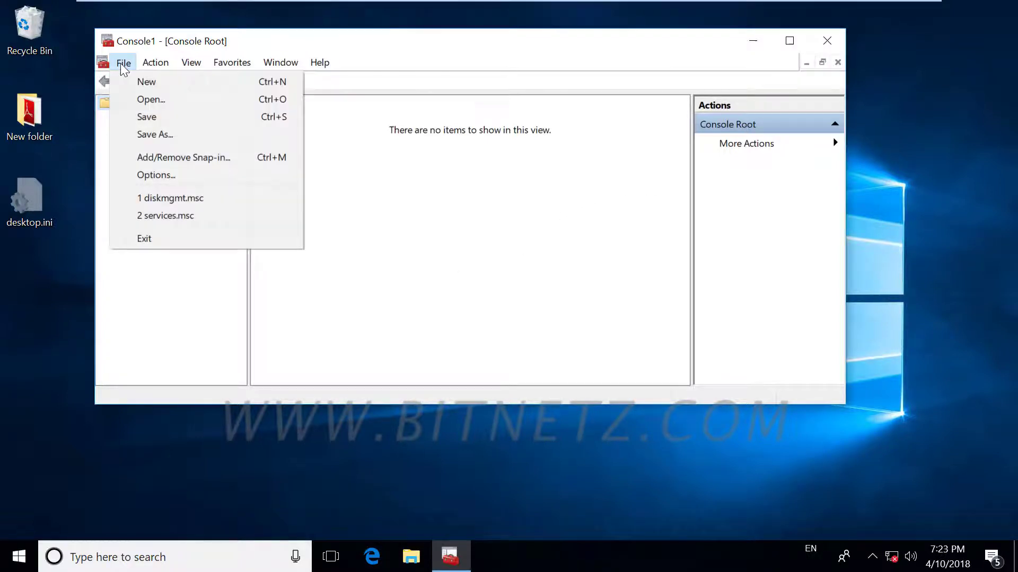
left_click(168, 157)
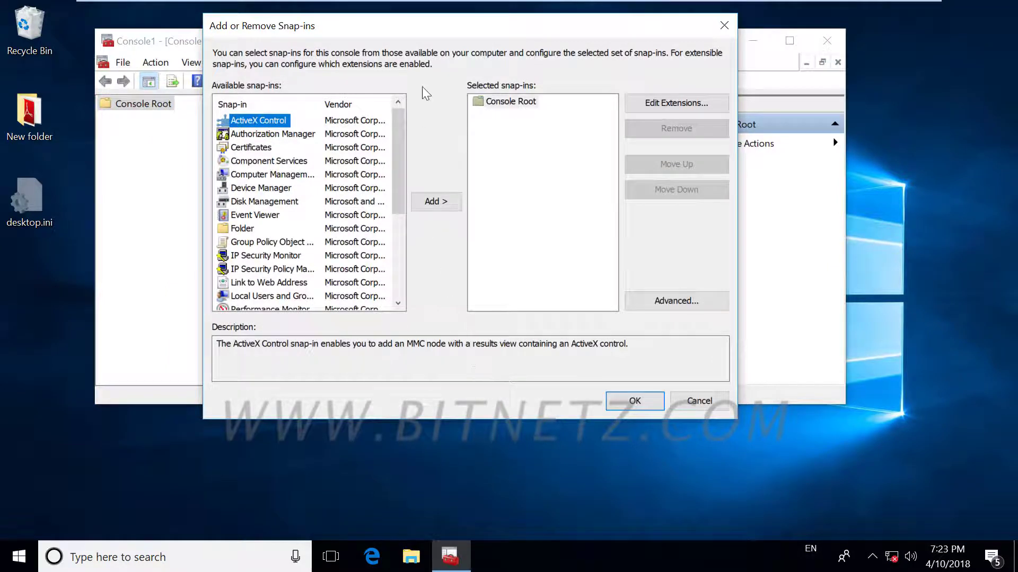
left_click_drag(430, 33, 429, 23)
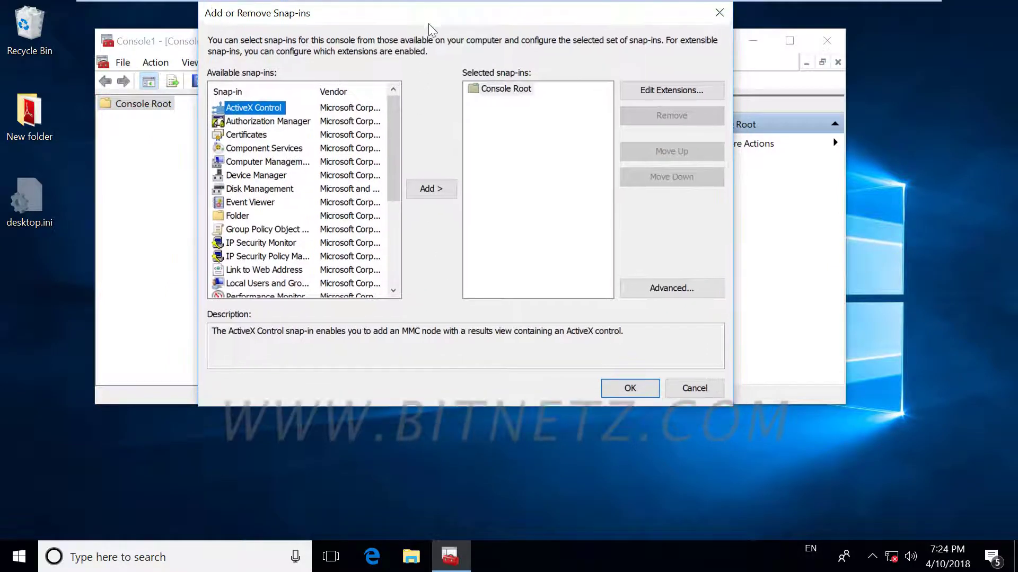
key("alt")
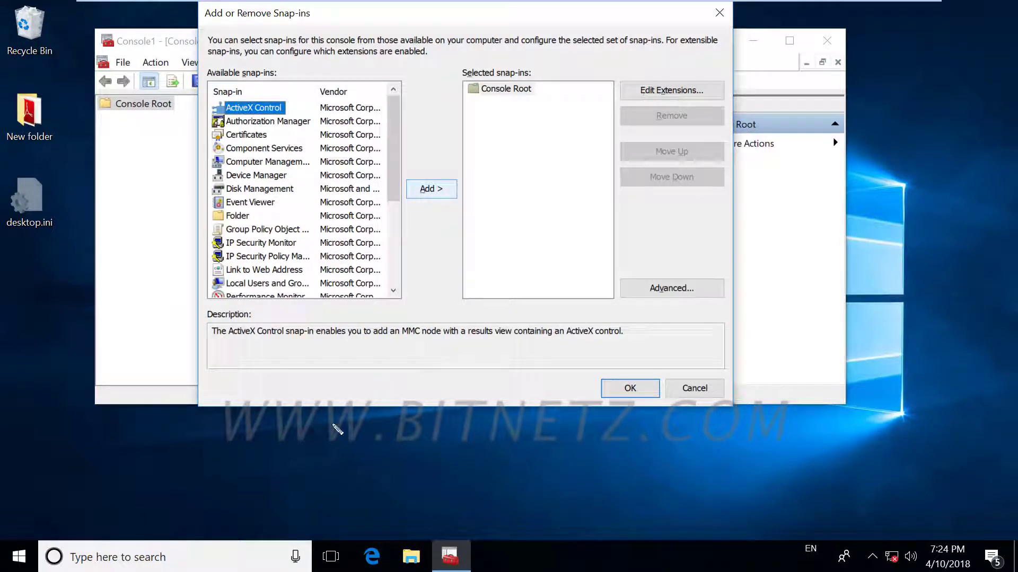
mouse_move(326, 427)
left_mouse_down()
mouse_move(317, 483)
mouse_move(321, 424)
mouse_move(391, 428)
mouse_move(384, 507)
mouse_move(322, 503)
mouse_move(327, 474)
left_mouse_up()
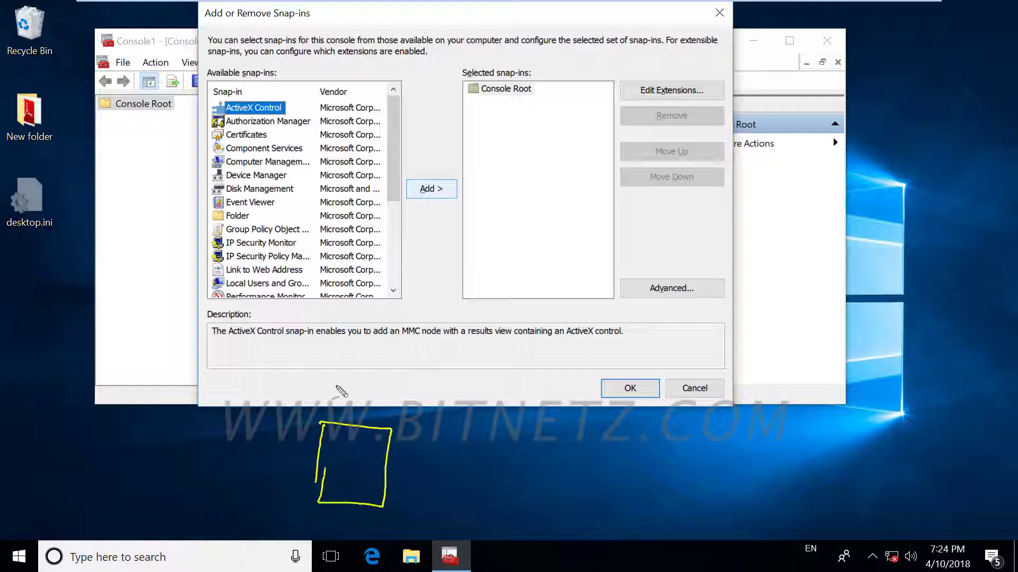
mouse_move(333, 403)
left_mouse_down()
mouse_move(332, 416)
mouse_move(348, 406)
mouse_move(439, 424)
mouse_move(448, 407)
left_mouse_up()
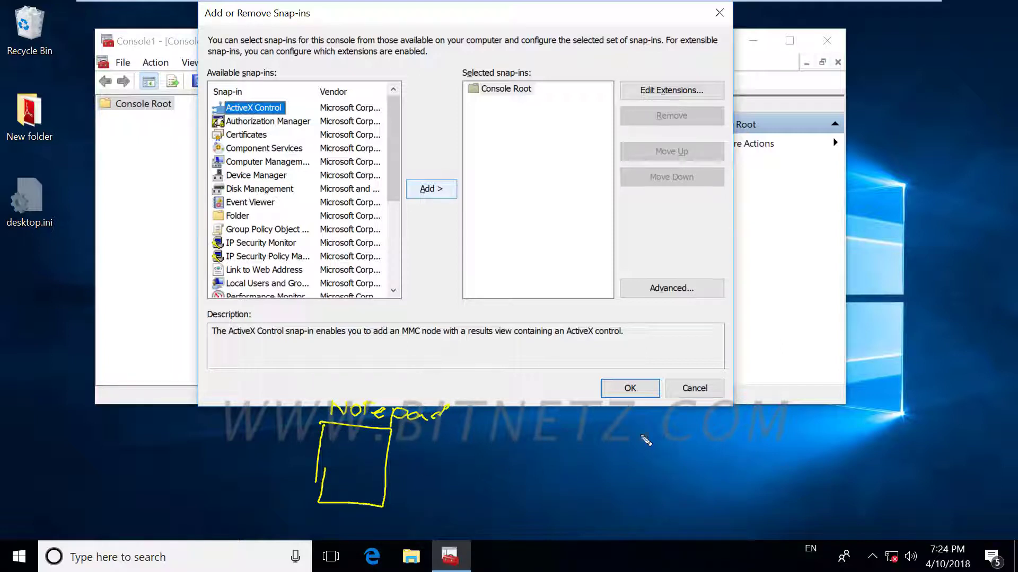
left_click_drag(617, 433, 682, 428)
mouse_move(616, 518)
left_mouse_down()
mouse_move(623, 448)
mouse_move(684, 446)
mouse_move(686, 493)
mouse_move(630, 516)
left_mouse_up()
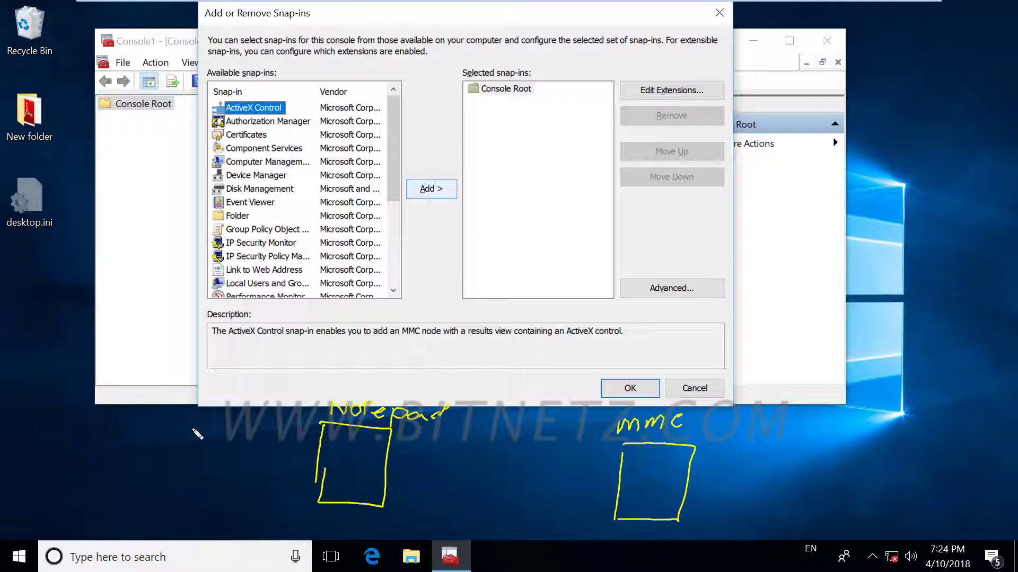
left_click_drag(202, 420, 217, 417)
mouse_move(210, 419)
left_mouse_down()
mouse_move(211, 436)
mouse_move(233, 435)
left_mouse_up()
mouse_move(234, 424)
left_mouse_down()
mouse_move(221, 435)
mouse_move(249, 414)
left_mouse_up()
mouse_move(243, 415)
left_mouse_down()
mouse_move(243, 432)
mouse_move(293, 430)
left_mouse_up()
left_click(256, 432)
left_click_drag(277, 422, 274, 437)
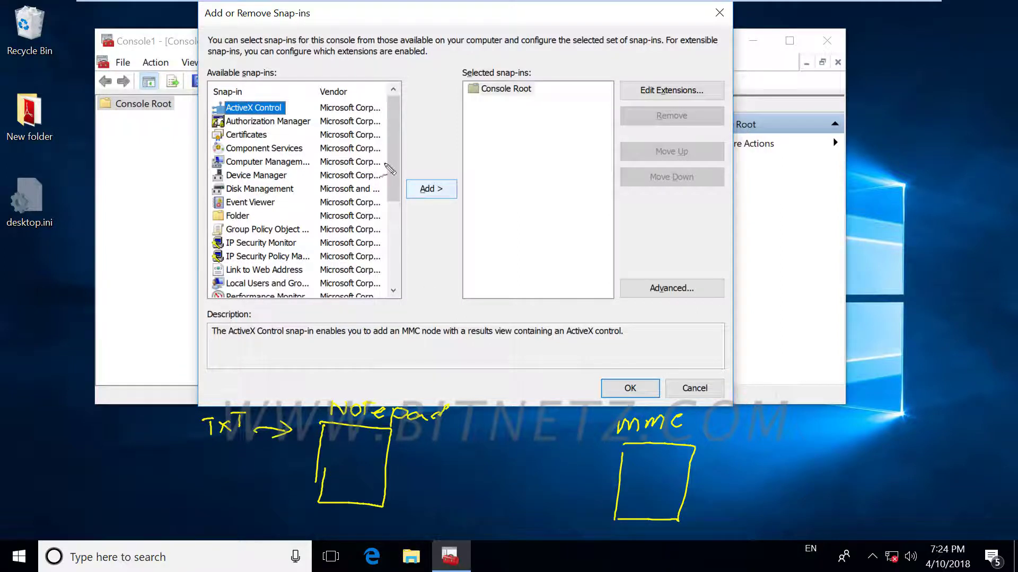
left_click_drag(338, 115, 342, 112)
mouse_move(275, 137)
left_mouse_down()
mouse_move(329, 143)
mouse_move(329, 157)
mouse_move(313, 170)
left_mouse_up()
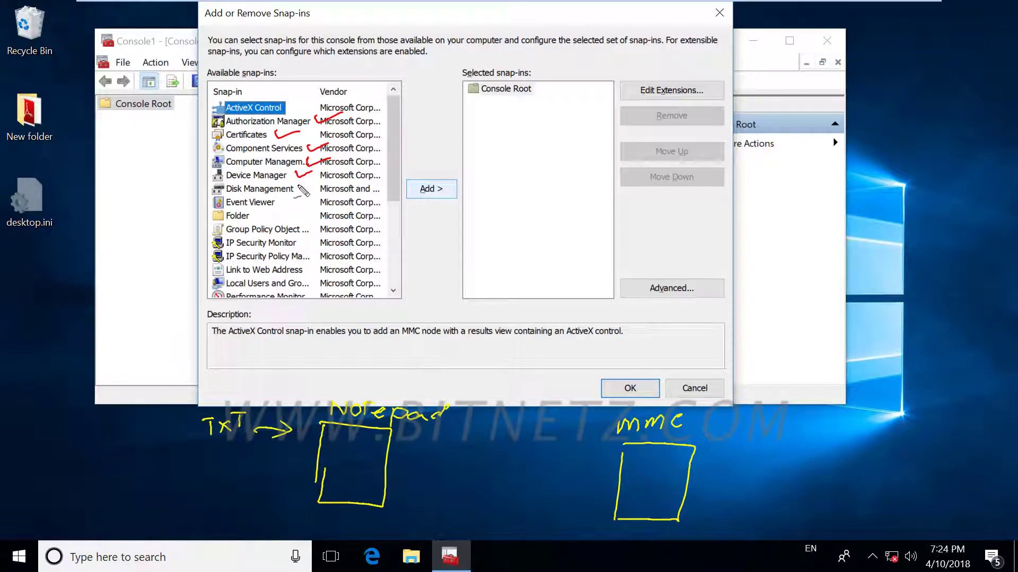
left_click_drag(228, 141, 286, 148)
left_click_drag(227, 183, 288, 180)
left_click_drag(227, 199, 286, 197)
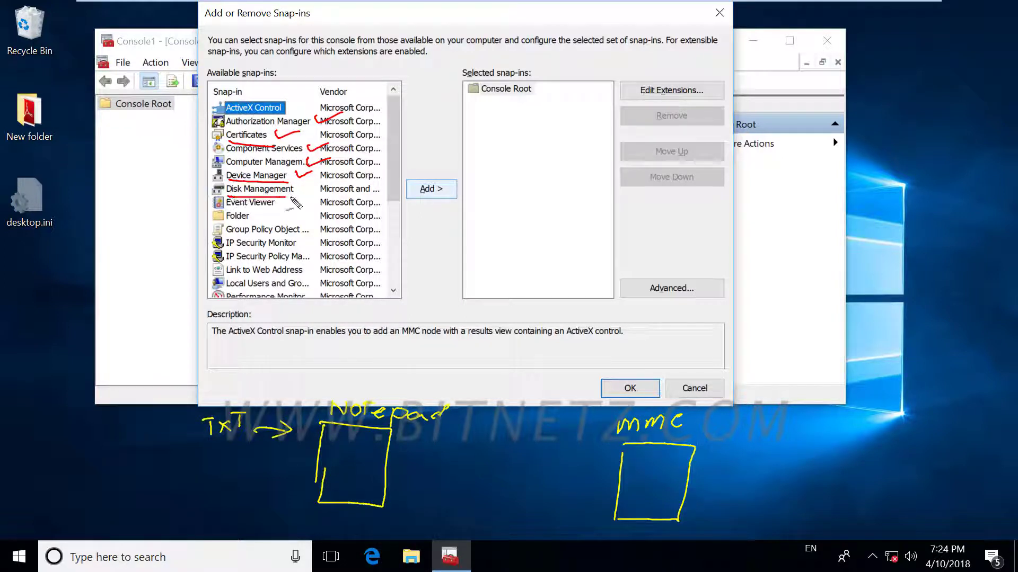
left_click_drag(228, 244, 297, 239)
mouse_move(306, 191)
left_mouse_down()
mouse_move(427, 239)
mouse_move(530, 411)
mouse_move(555, 433)
left_mouse_up()
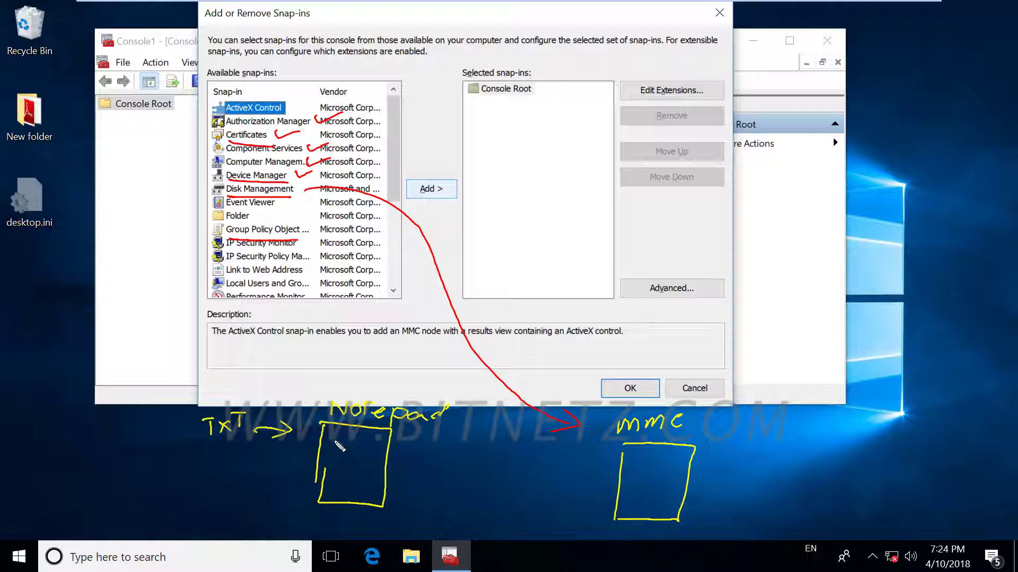
left_click_drag(329, 439, 349, 438)
mouse_move(330, 453)
left_mouse_down()
mouse_move(348, 452)
mouse_move(338, 460)
left_mouse_up()
left_click_drag(329, 473, 339, 470)
mouse_move(131, 355)
left_mouse_down()
mouse_move(133, 373)
mouse_move(154, 351)
mouse_move(184, 371)
left_mouse_up()
left_click_drag(170, 354, 226, 341)
left_click(203, 346)
mouse_move(215, 344)
left_mouse_down()
mouse_move(214, 364)
mouse_move(240, 365)
left_mouse_up()
mouse_move(239, 351)
left_mouse_down()
mouse_move(225, 365)
mouse_move(246, 362)
left_mouse_up()
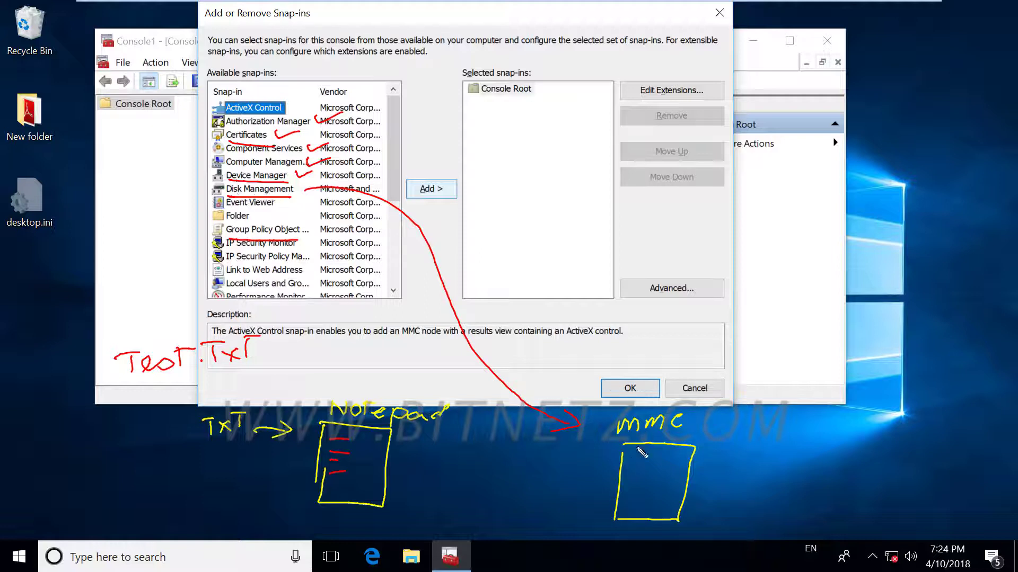
left_click_drag(631, 470, 643, 466)
mouse_move(681, 455)
left_mouse_down()
mouse_move(721, 440)
mouse_move(731, 390)
mouse_move(712, 371)
mouse_move(734, 380)
left_mouse_up()
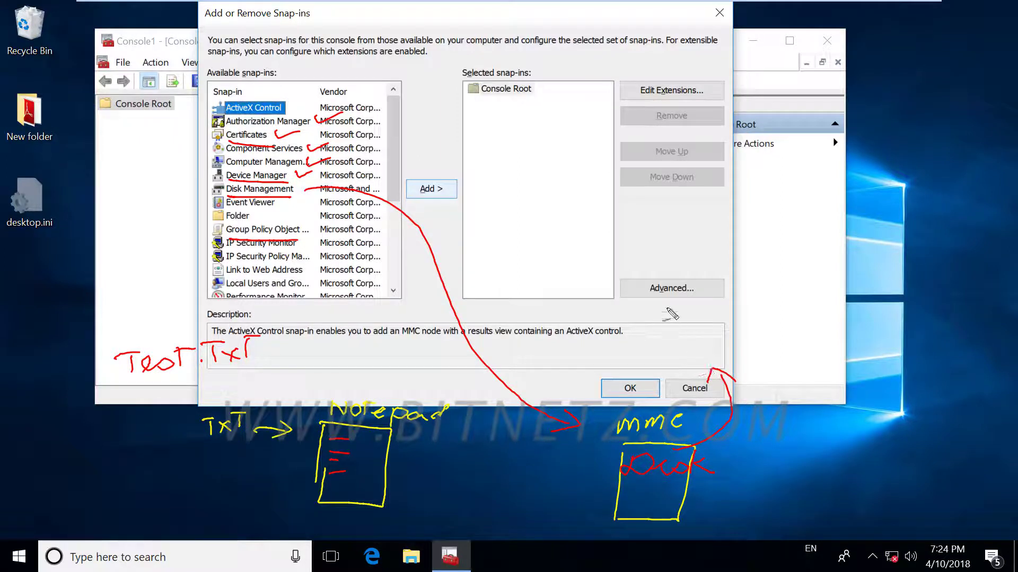
mouse_move(621, 320)
left_mouse_down()
mouse_move(644, 333)
mouse_move(663, 310)
mouse_move(695, 332)
left_mouse_up()
left_click_drag(705, 335, 712, 330)
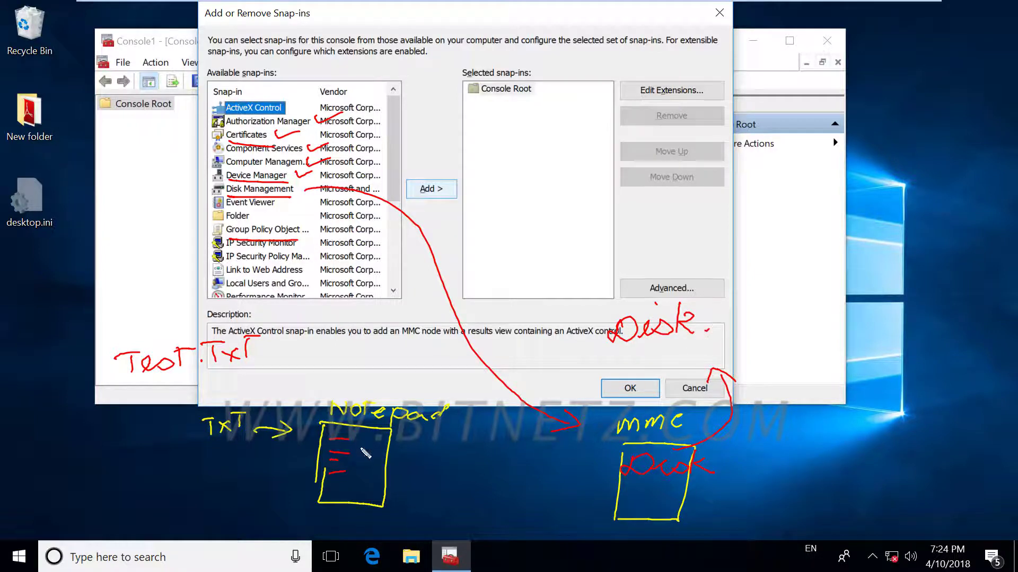
left_click_drag(212, 373, 274, 378)
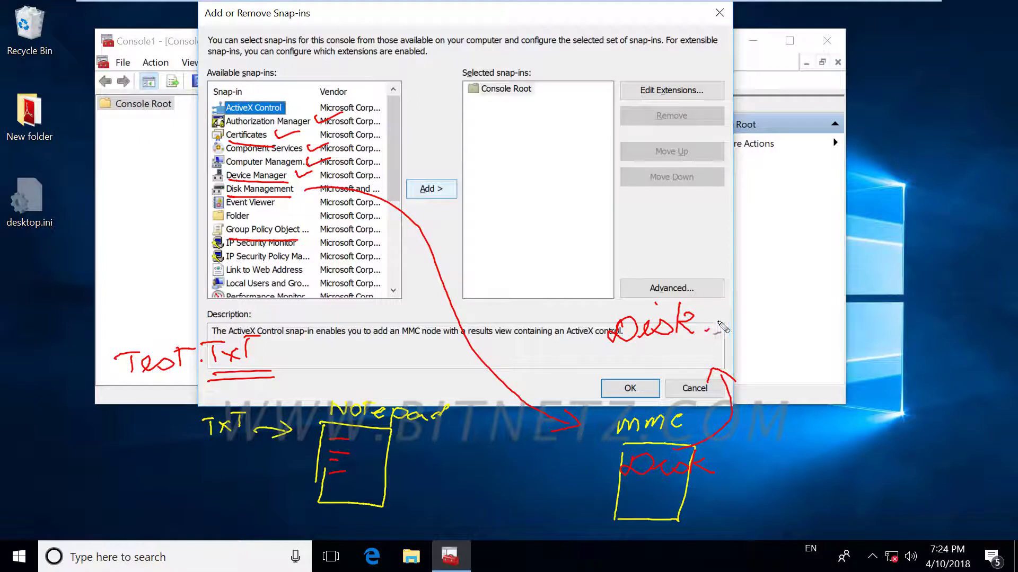
left_click_drag(718, 325, 790, 317)
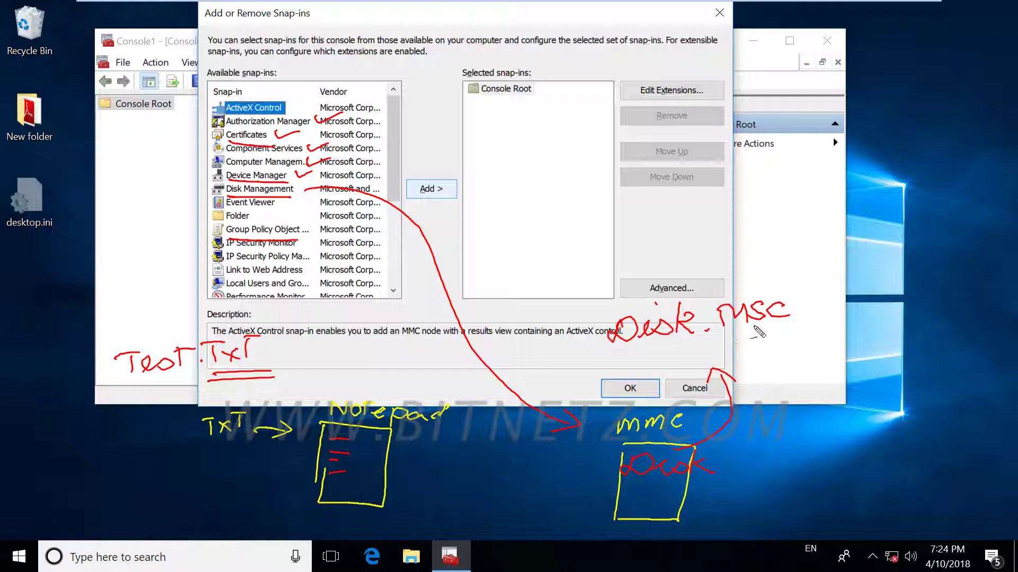
left_click_drag(738, 329, 786, 329)
left_click_drag(636, 347, 703, 349)
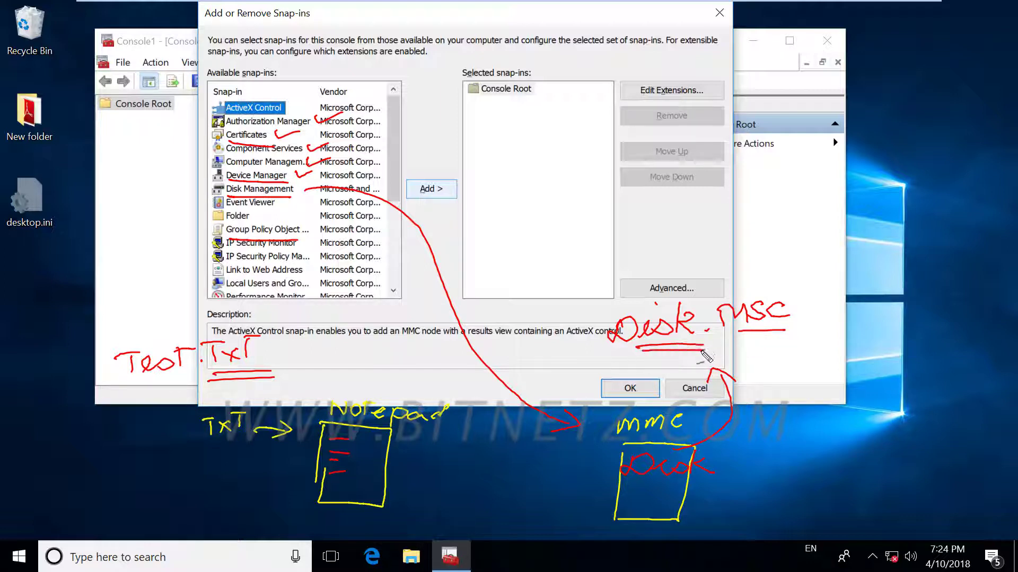
left_click_drag(208, 325, 223, 326)
left_click_drag(176, 332, 207, 327)
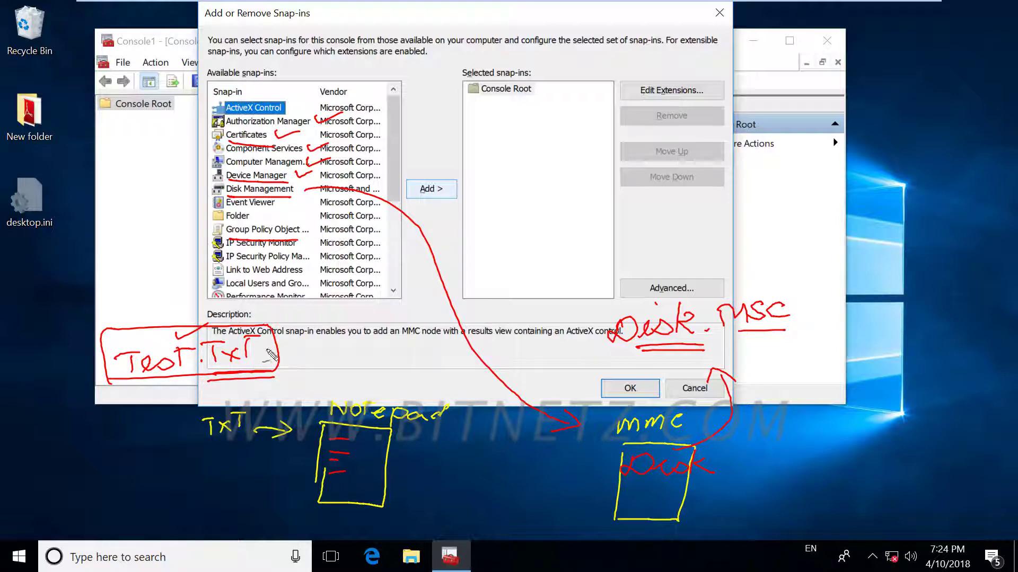
mouse_move(265, 347)
left_mouse_down()
mouse_move(406, 334)
mouse_move(372, 330)
left_mouse_up()
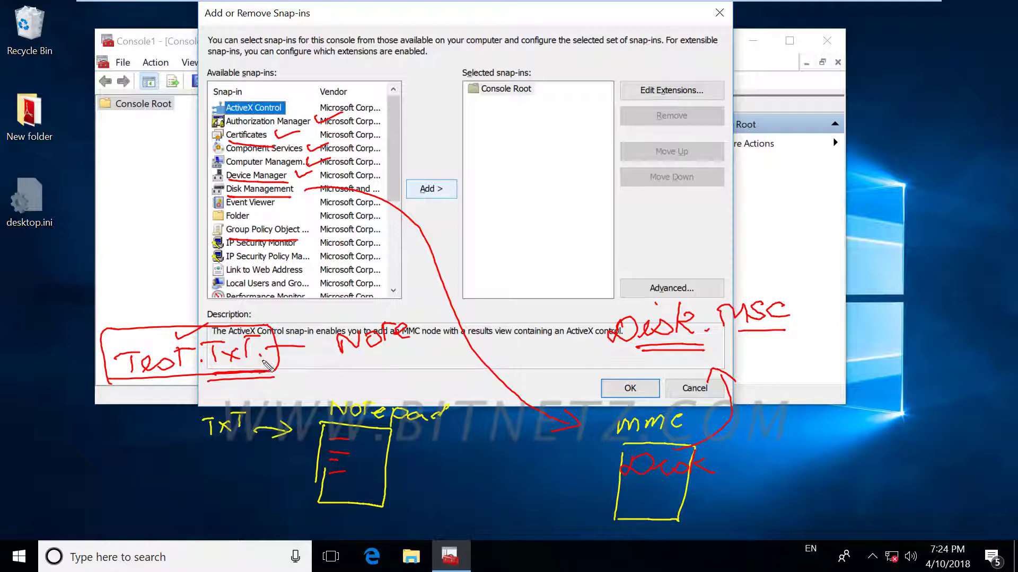
mouse_move(265, 365)
left_mouse_down()
mouse_move(340, 381)
mouse_move(366, 374)
mouse_move(353, 385)
mouse_move(379, 373)
mouse_move(432, 371)
left_mouse_up()
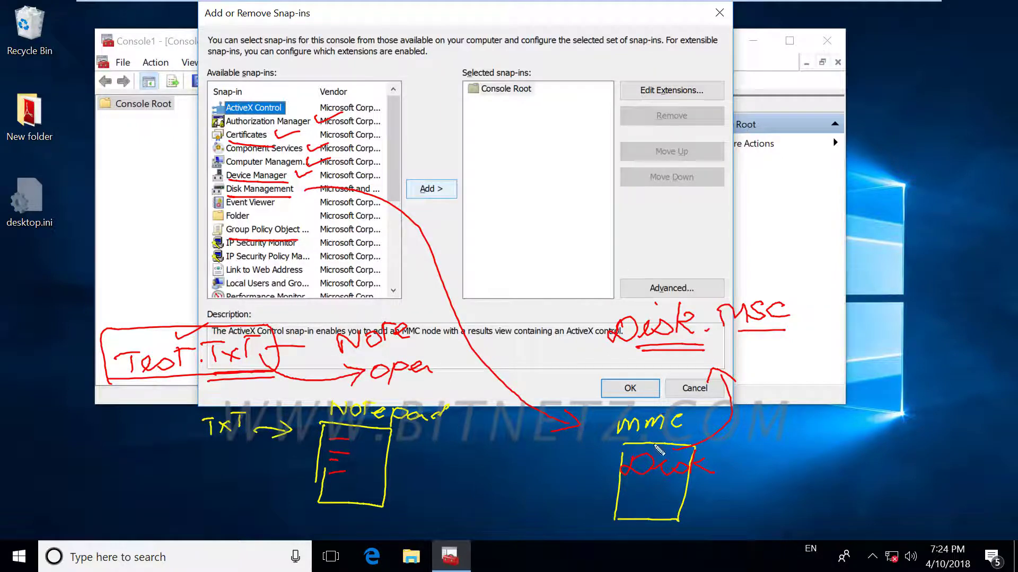
mouse_move(609, 347)
left_mouse_down()
mouse_move(593, 339)
mouse_move(704, 294)
mouse_move(798, 310)
mouse_move(718, 341)
left_mouse_up()
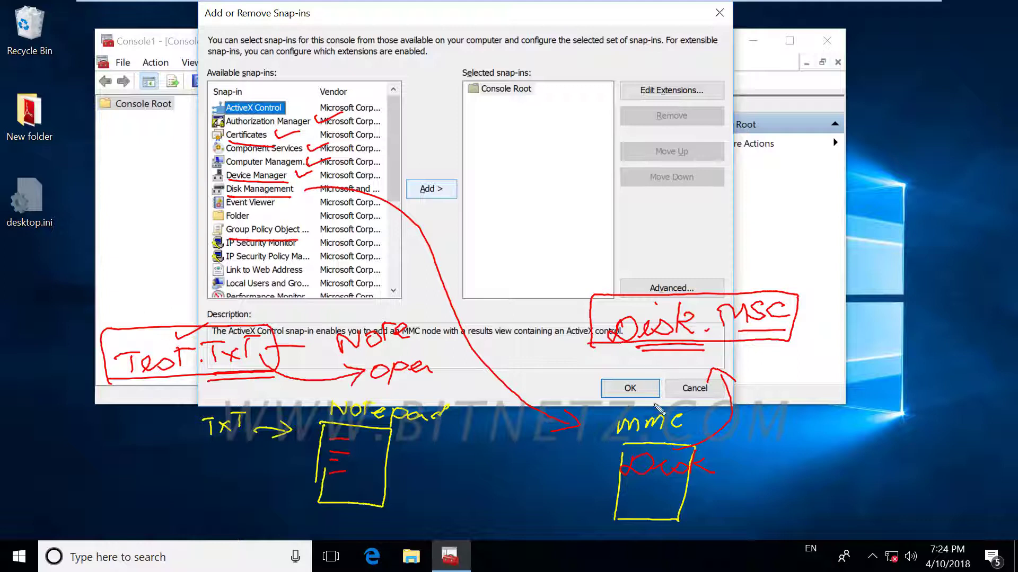
mouse_move(631, 154)
left_mouse_down()
mouse_move(689, 133)
mouse_move(725, 141)
left_mouse_up()
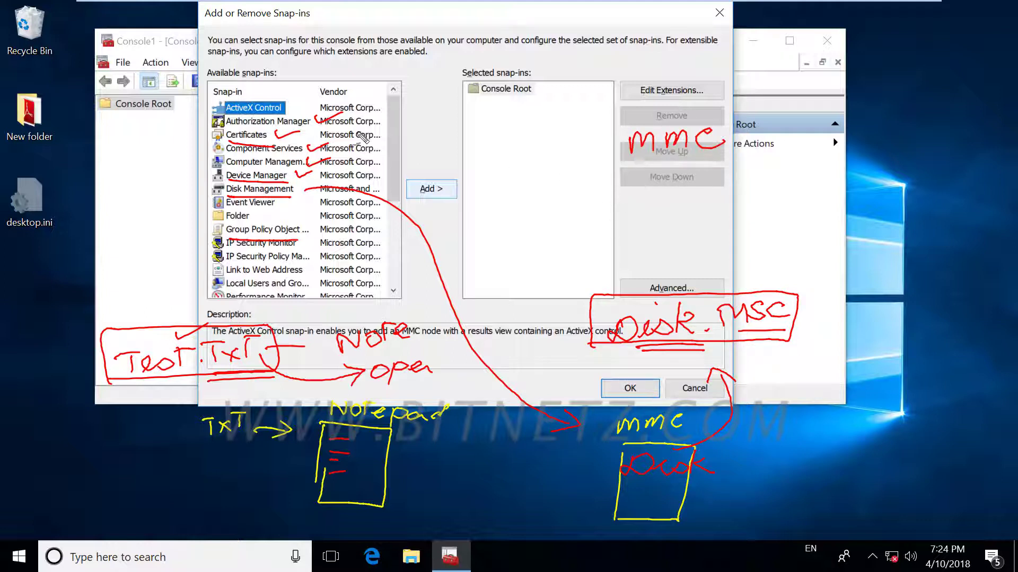
left_click_drag(154, 38, 188, 23)
mouse_move(628, 197)
left_mouse_down()
mouse_move(671, 182)
mouse_move(745, 196)
left_mouse_up()
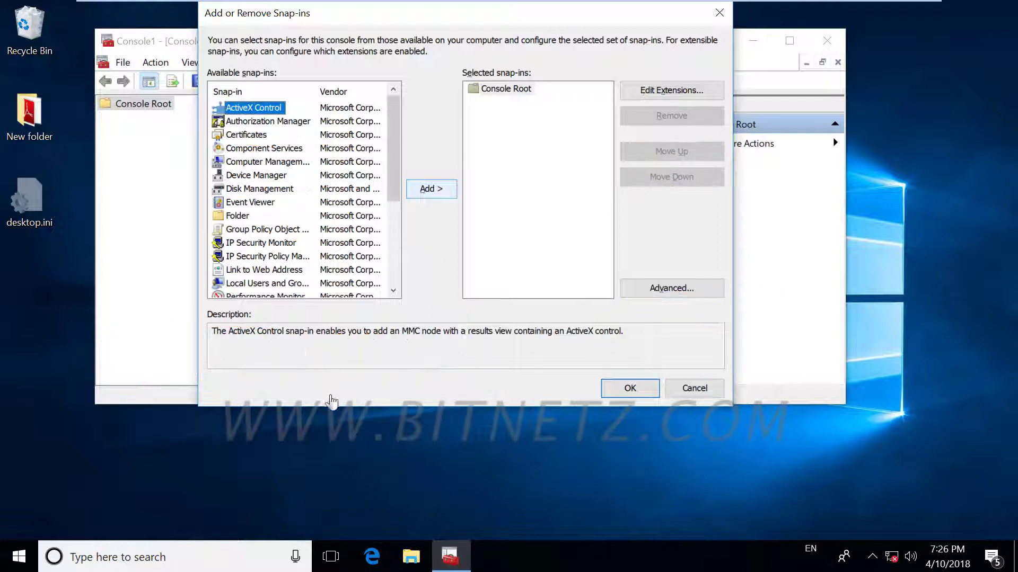
Step: Add the Disk Management snap-in to the console, set to manage this computer
left_click(250, 189)
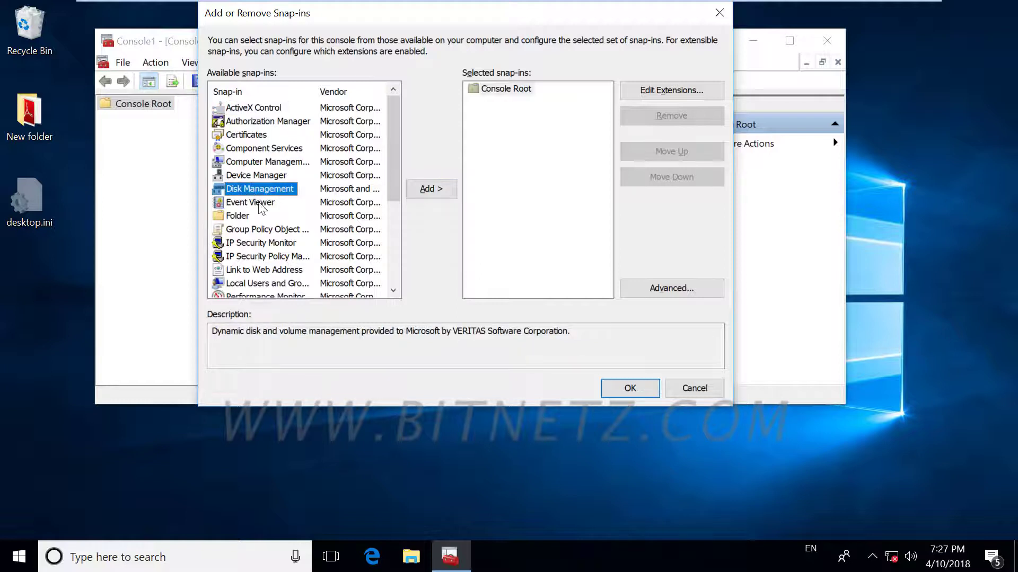
left_click(431, 190)
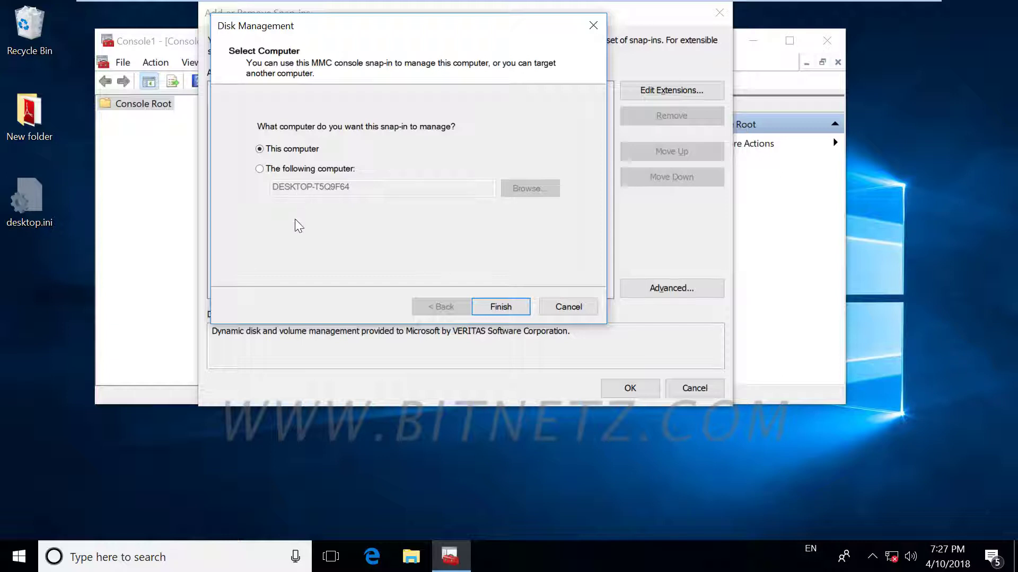
left_click(259, 169)
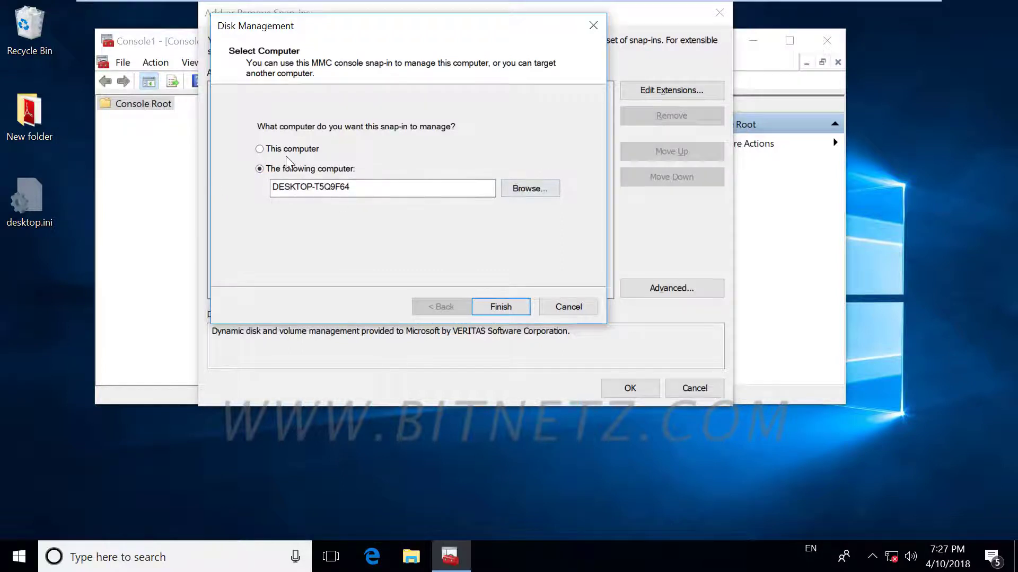
left_click(260, 150)
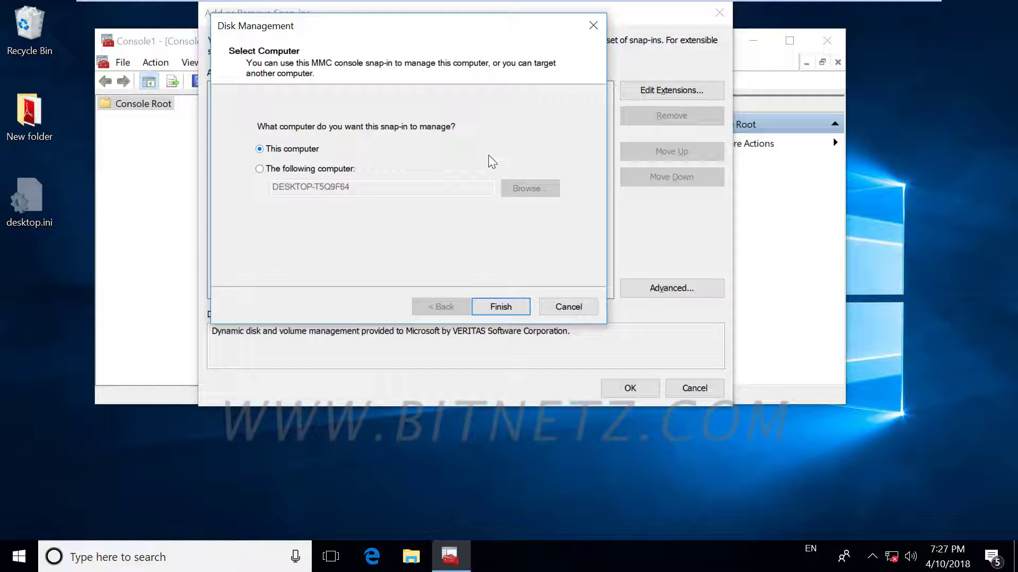
left_click(498, 307)
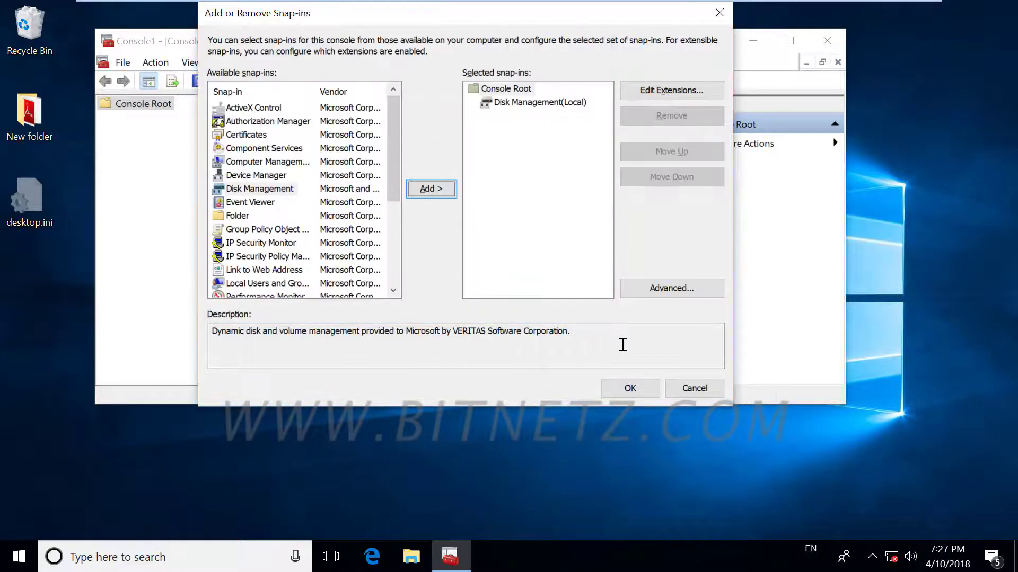
left_click(623, 389)
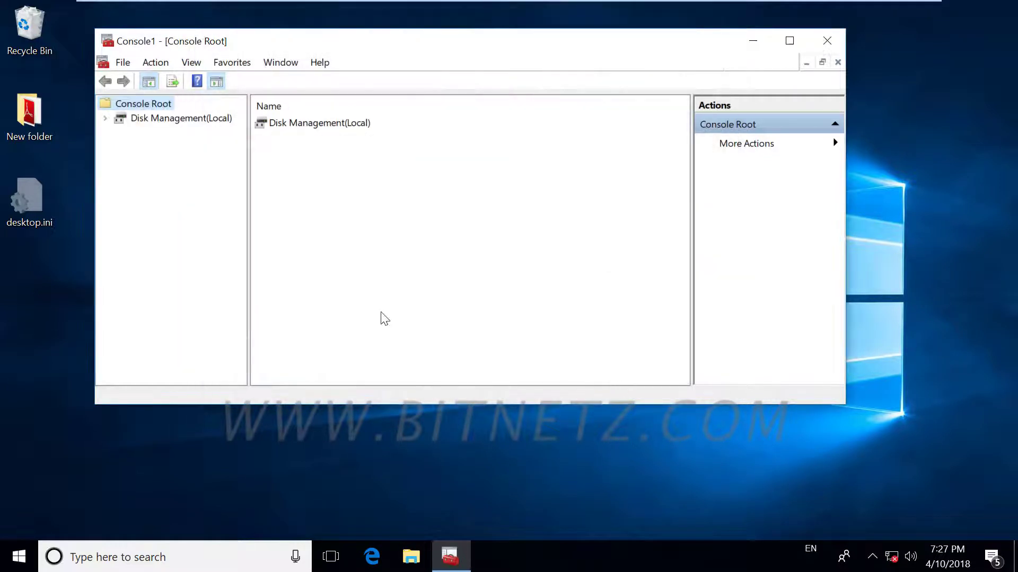
Step: Display Disk Management(Local) in the console and view the available operations for New Volume (D:)
left_click(150, 119)
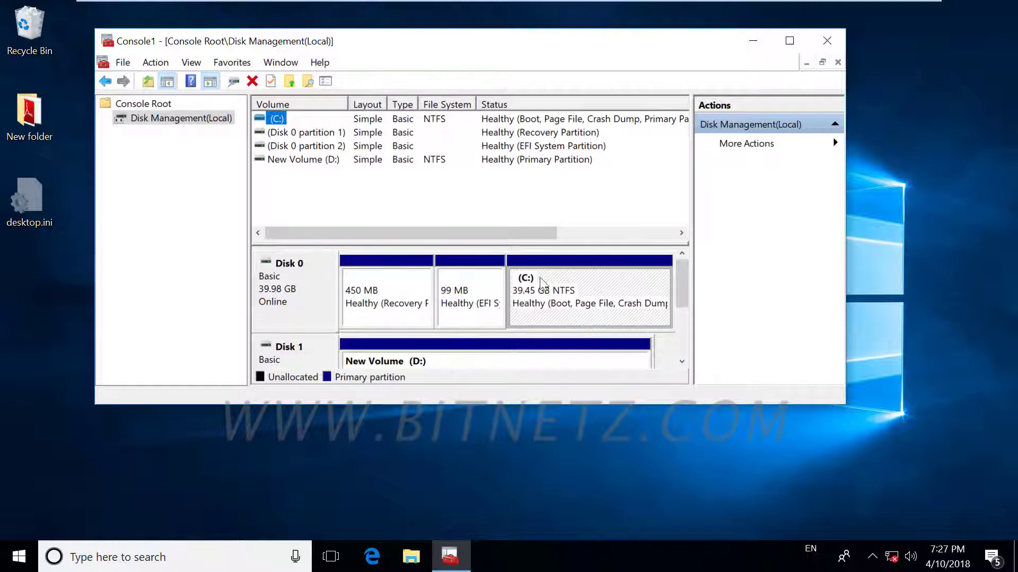
right_click(561, 354)
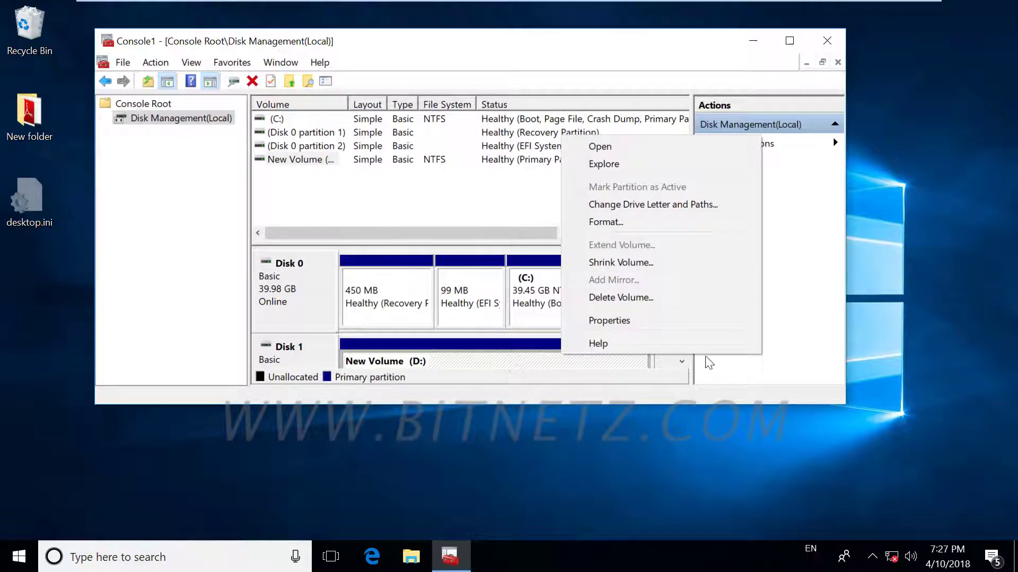
left_click(702, 399)
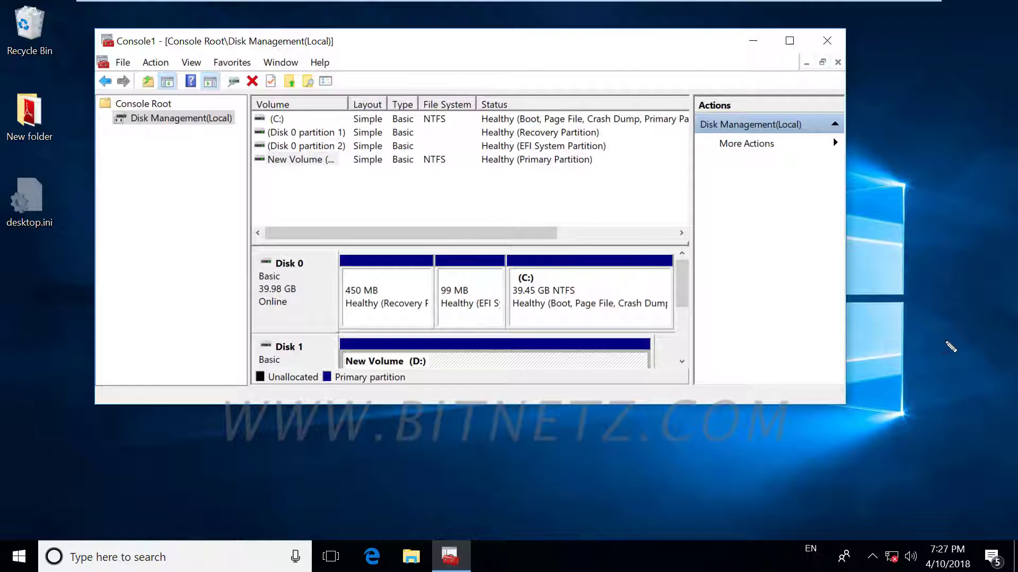
mouse_move(99, 172)
left_mouse_down()
mouse_move(146, 168)
mouse_move(120, 184)
mouse_move(144, 180)
left_mouse_up()
left_click_drag(168, 180, 179, 177)
left_click_drag(92, 204, 117, 200)
left_click_drag(130, 203, 187, 199)
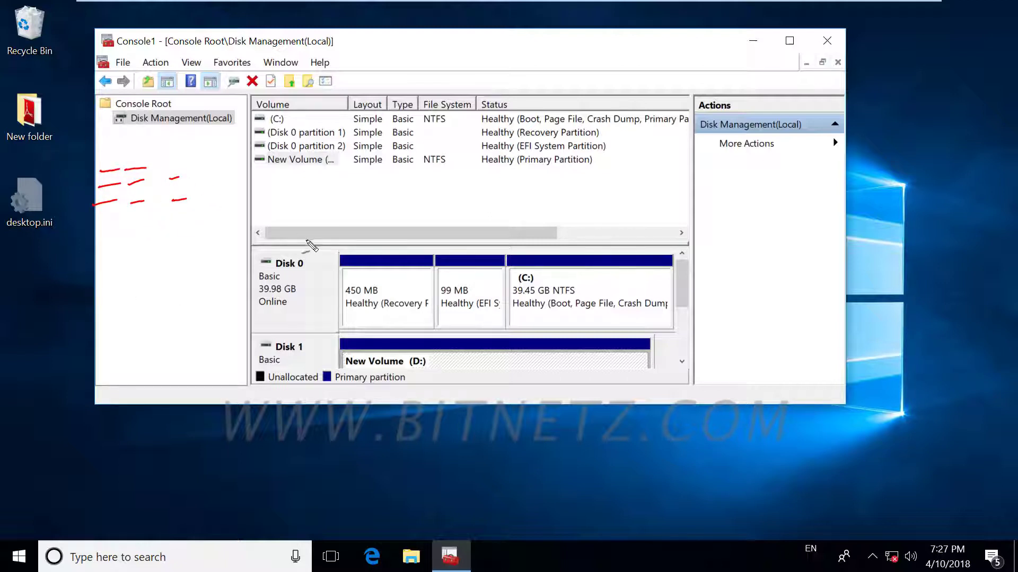
mouse_move(412, 197)
left_mouse_down()
mouse_move(412, 213)
mouse_move(427, 192)
mouse_move(438, 197)
left_mouse_up()
mouse_move(457, 195)
left_mouse_down()
mouse_move(478, 210)
mouse_move(502, 204)
left_mouse_up()
left_click_drag(424, 221, 487, 219)
left_click_drag(426, 227, 490, 226)
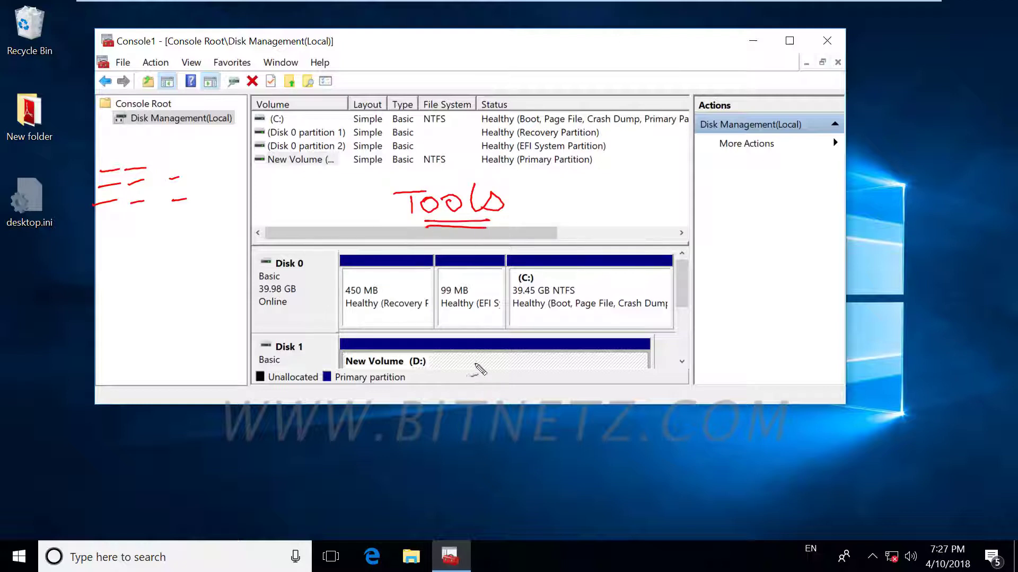
mouse_move(464, 362)
left_mouse_down()
mouse_move(540, 366)
mouse_move(574, 352)
mouse_move(617, 368)
mouse_move(594, 365)
left_mouse_up()
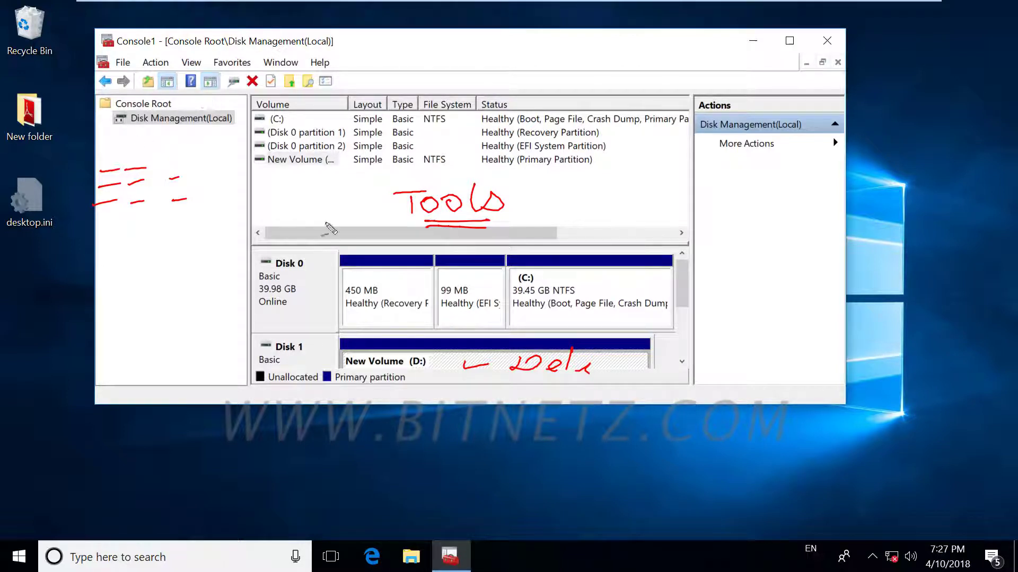
left_click_drag(532, 193, 574, 186)
mouse_move(612, 154)
left_mouse_down()
mouse_move(647, 155)
mouse_move(655, 203)
mouse_move(666, 203)
left_mouse_up()
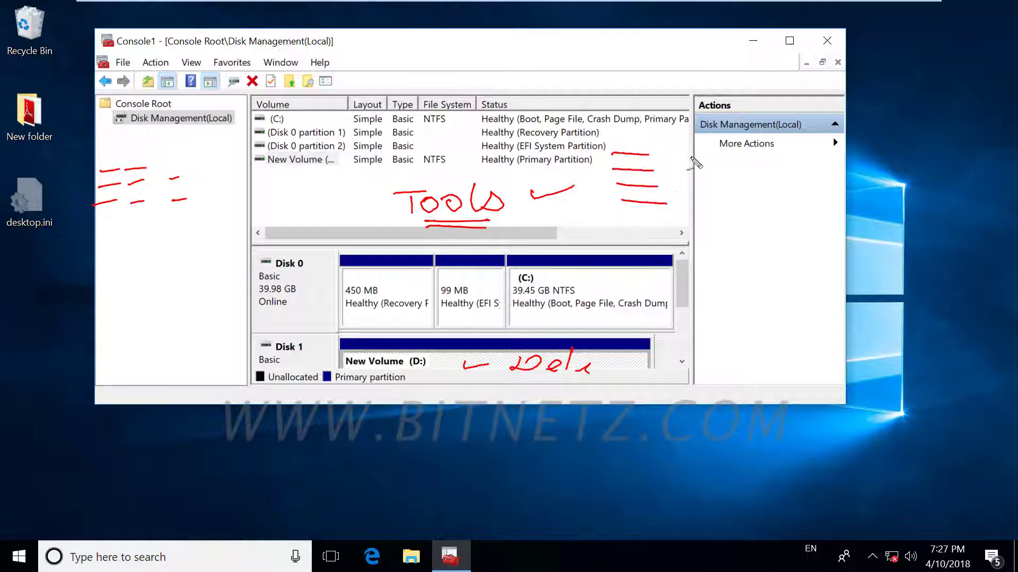
mouse_move(683, 147)
left_mouse_down()
mouse_move(710, 179)
mouse_move(734, 191)
mouse_move(771, 181)
mouse_move(748, 196)
mouse_move(781, 202)
left_mouse_up()
left_click(739, 161)
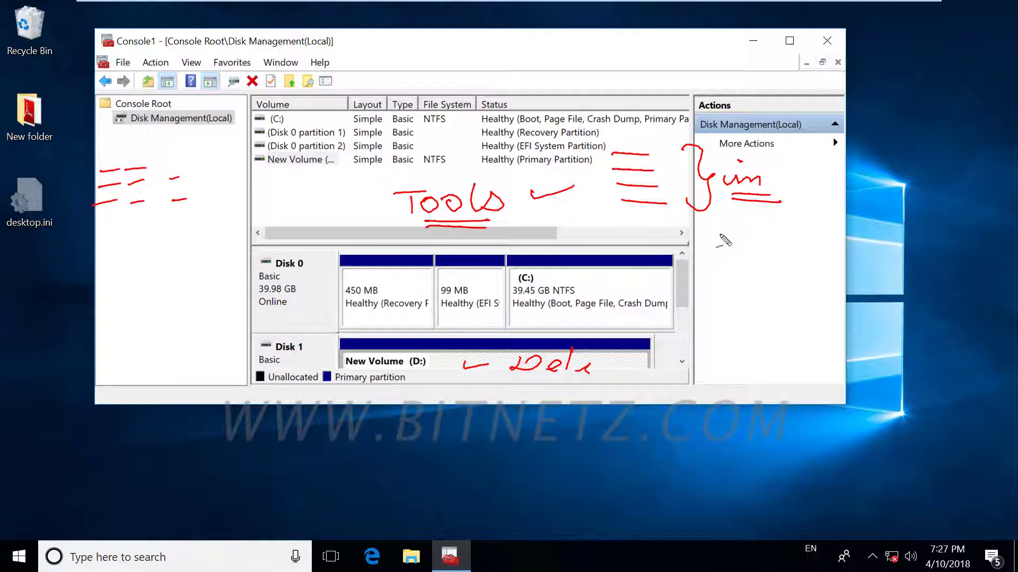
mouse_move(727, 238)
left_mouse_down()
mouse_move(714, 269)
mouse_move(739, 254)
mouse_move(749, 263)
mouse_move(830, 244)
left_mouse_up()
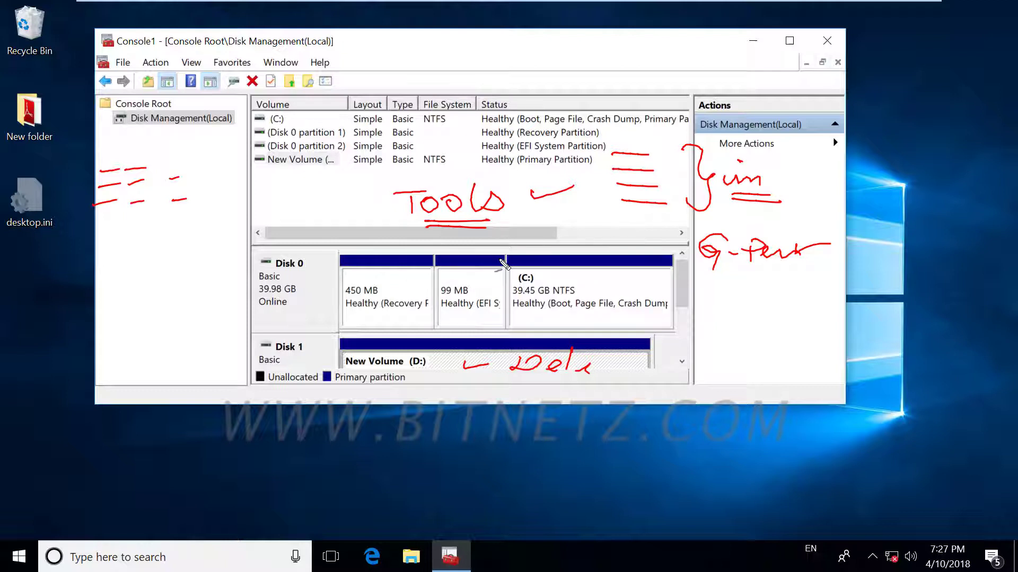
key("Escape")
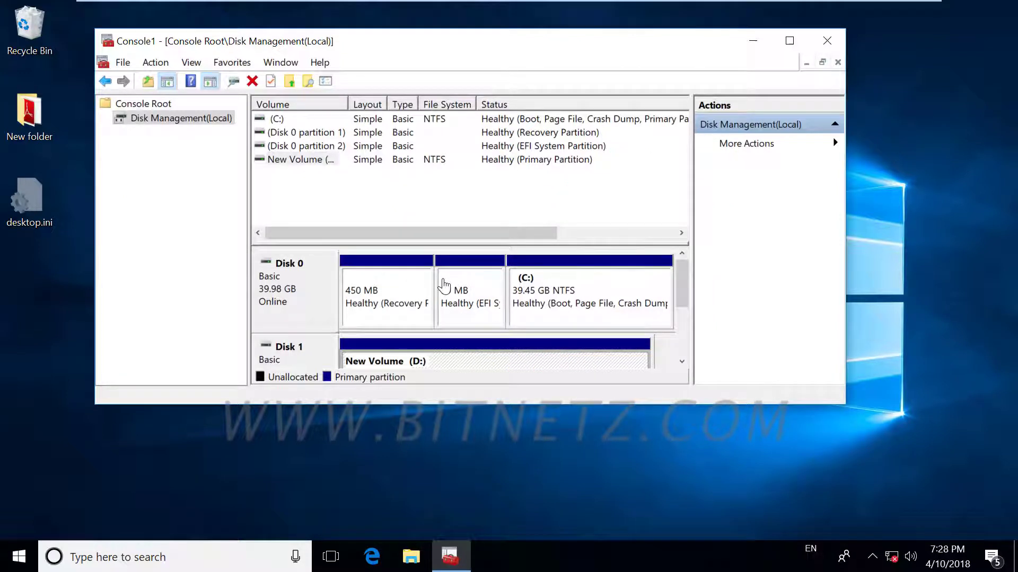
key("ctrl+2")
left_click_drag(618, 194, 653, 189)
left_click_drag(141, 133, 228, 141)
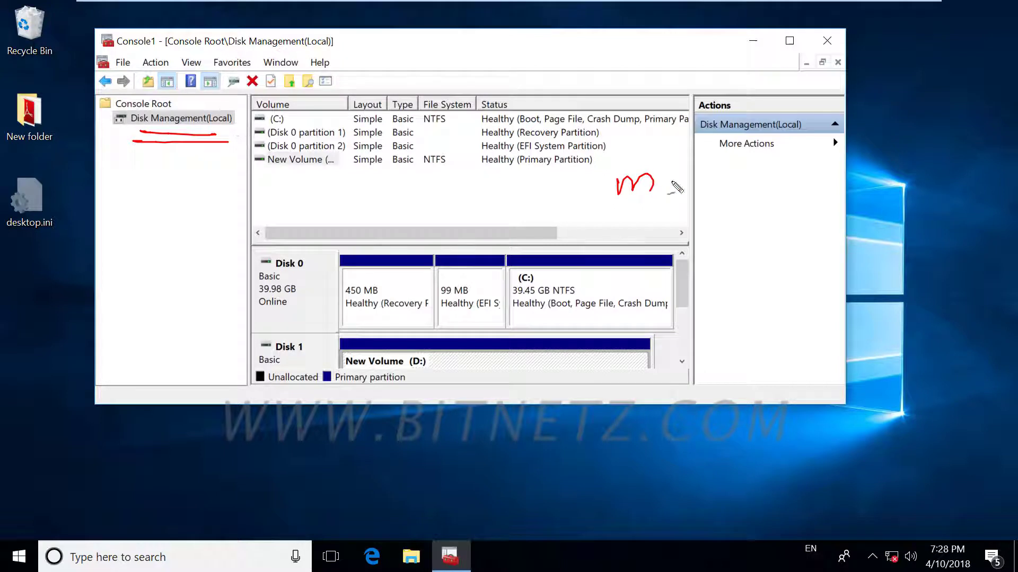
mouse_move(666, 188)
left_mouse_down()
mouse_move(716, 169)
mouse_move(723, 219)
mouse_move(768, 211)
mouse_move(821, 224)
left_mouse_up()
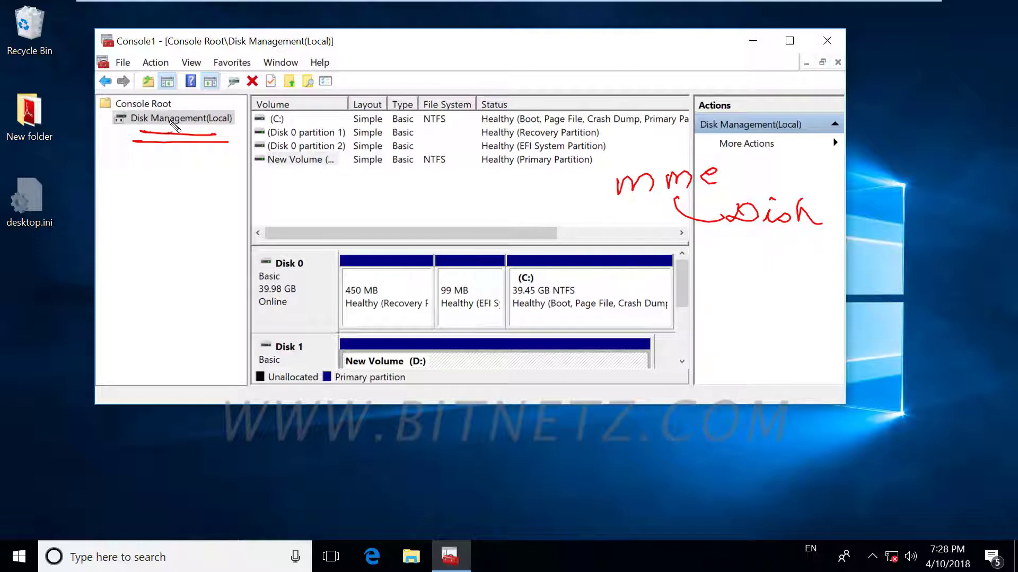
key("Escape")
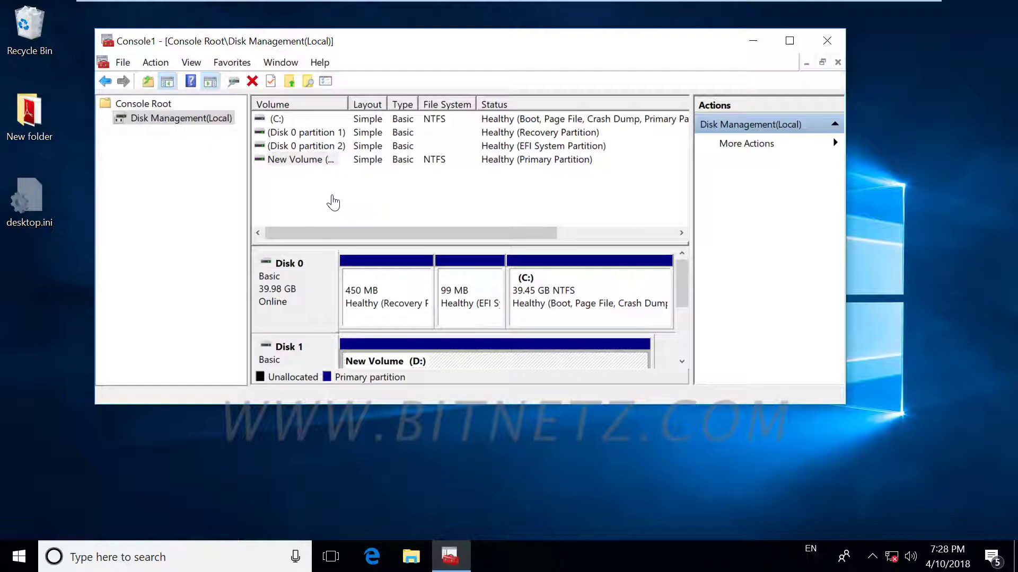
Step: Save the console to the Desktop as disk.msc and close the console window
left_click(123, 64)
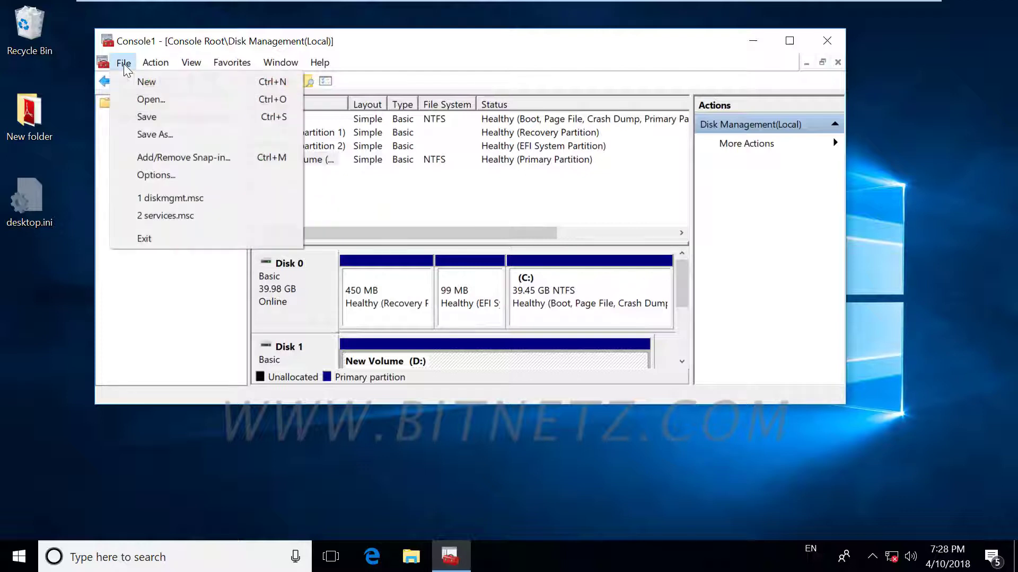
left_click(150, 118)
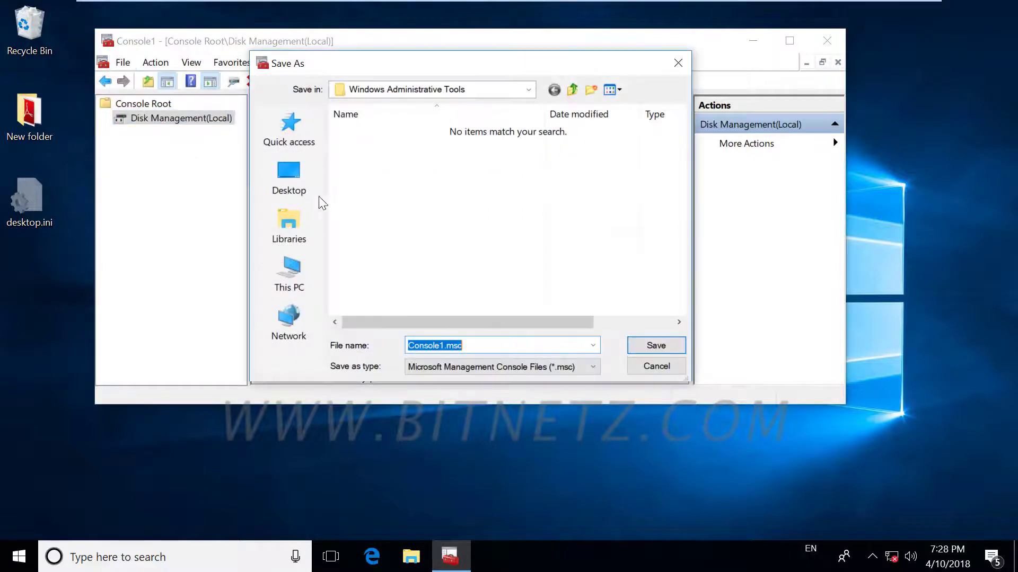
left_click(295, 175)
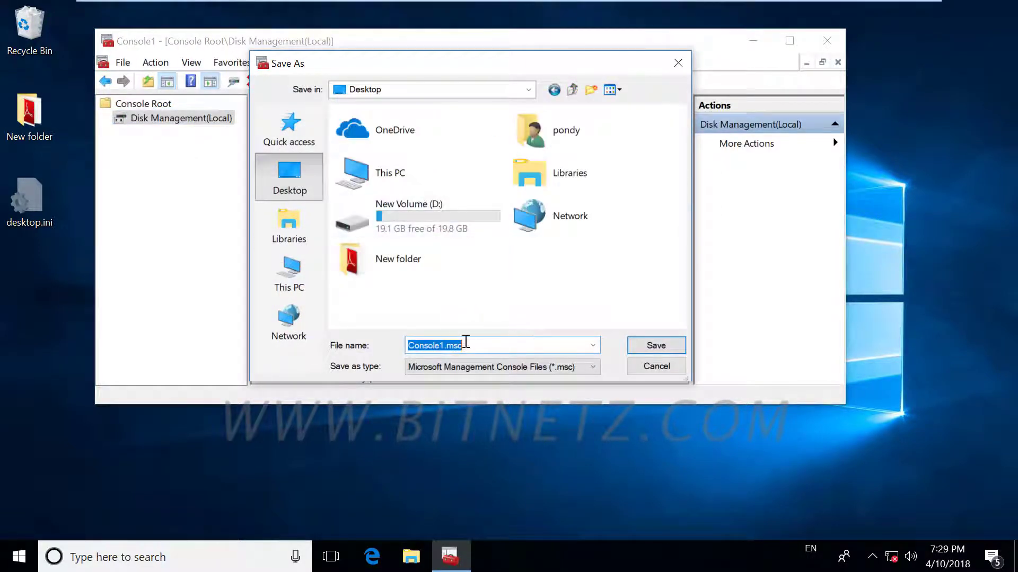
left_click(445, 346)
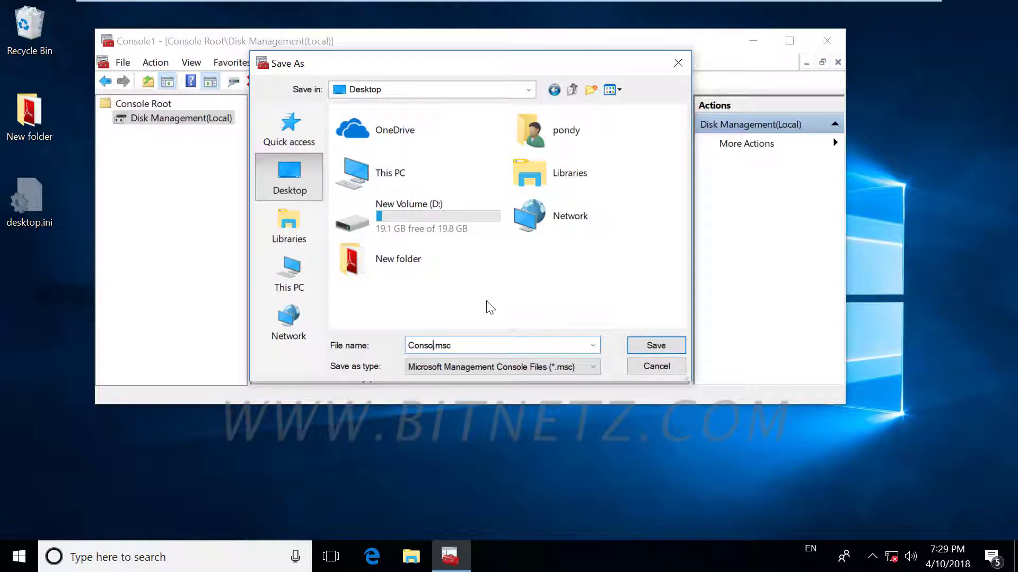
key("BackSpace")
key("BackSpace")
key("BackSpace")
key("BackSpace")
key("BackSpace")
type("disk")
left_click(651, 347)
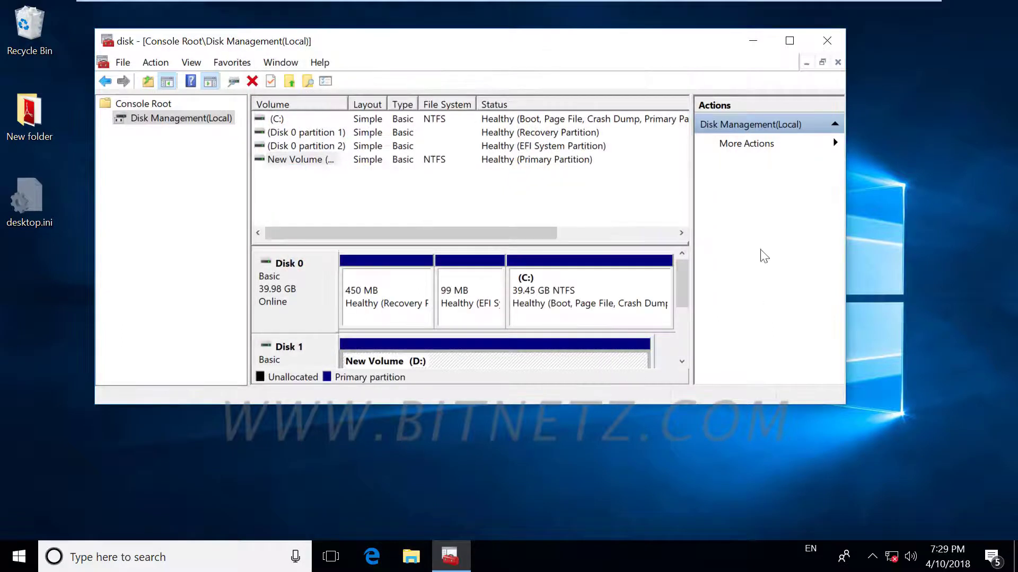
left_click(841, 38)
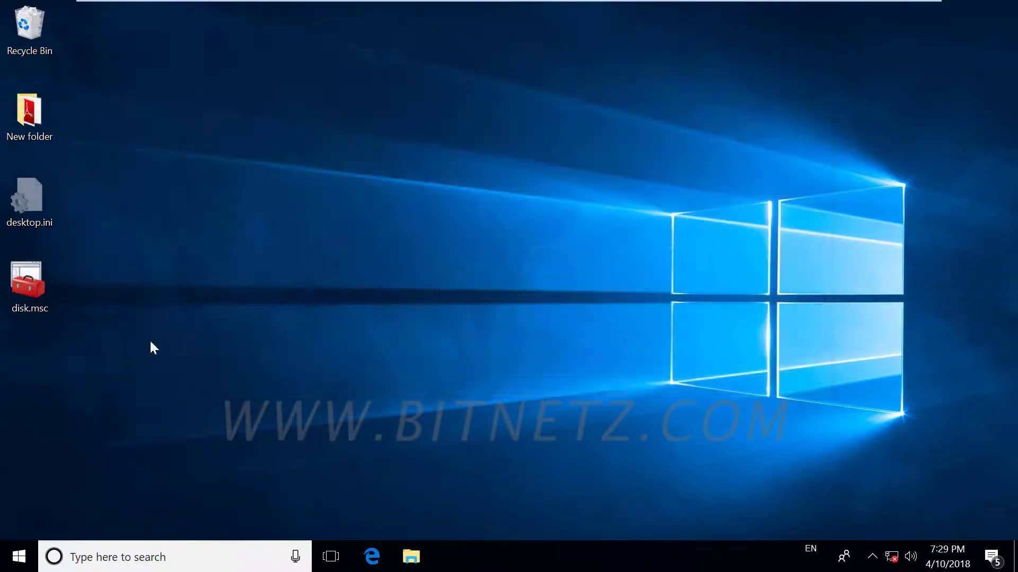
Step: Open the saved disk.msc console from the desktop, allowing it to make changes, check its Disk Management snap-in, and close it
double_click(20, 297)
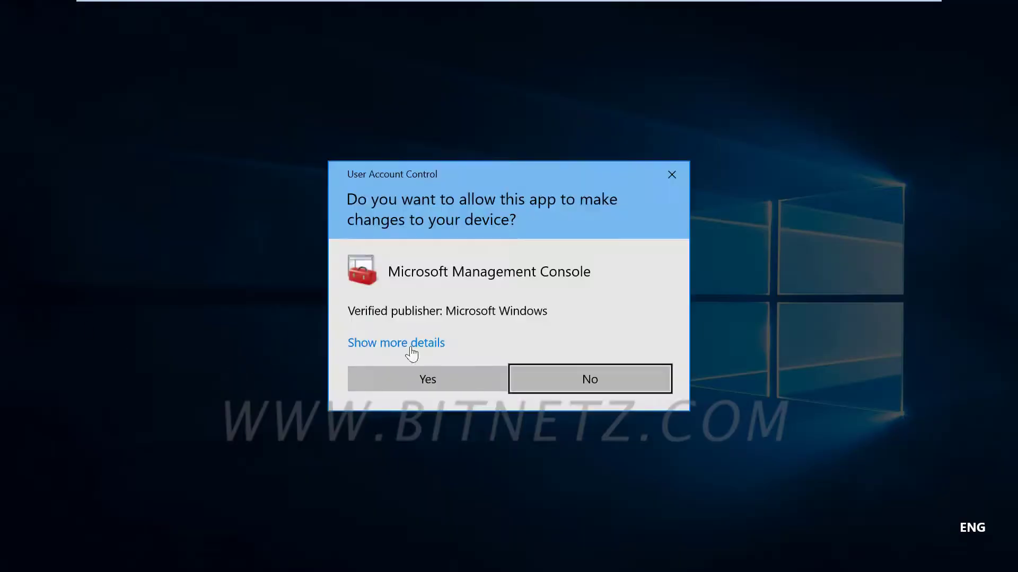
left_click(399, 376)
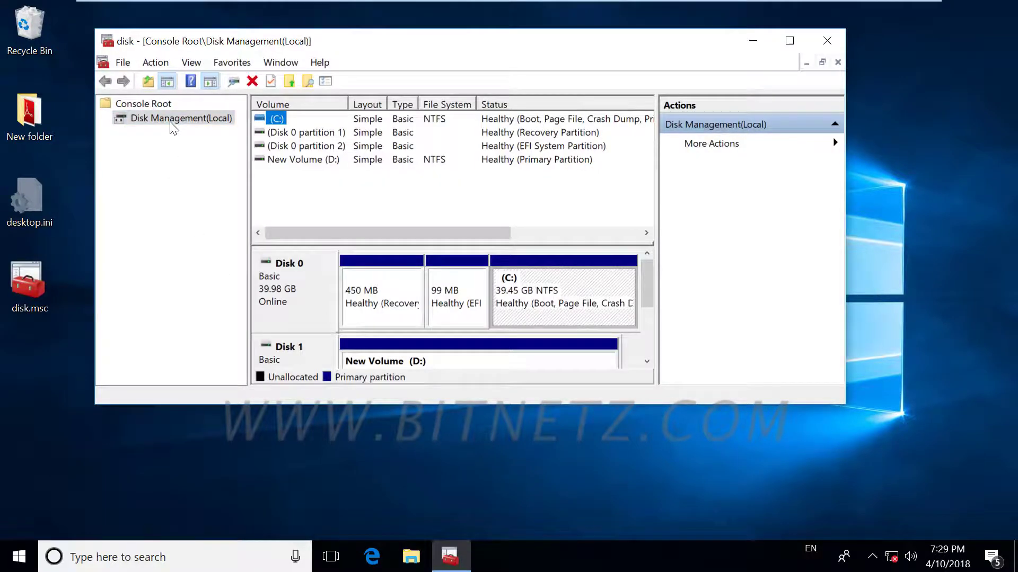
left_click(827, 43)
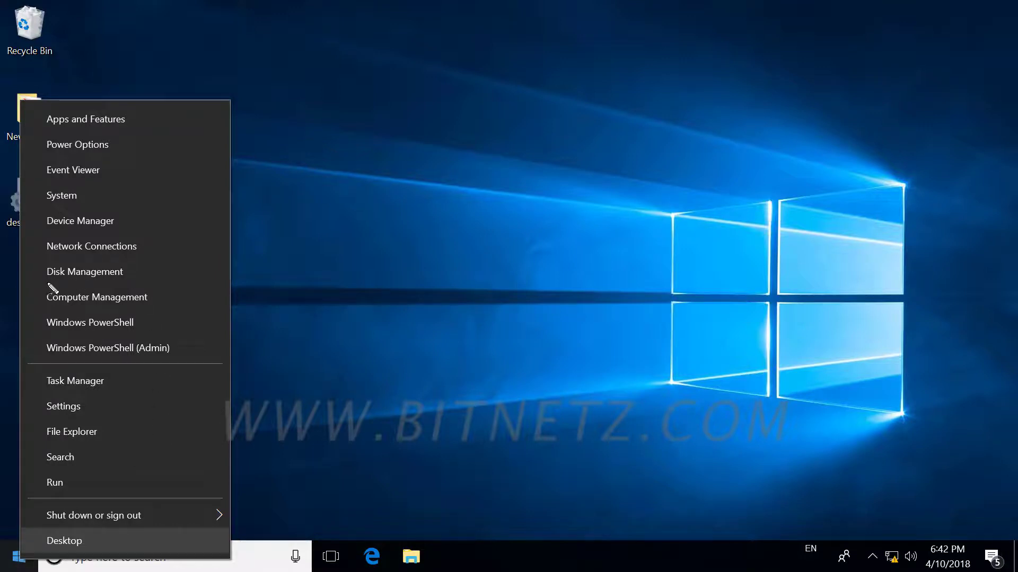
left_click_drag(46, 283, 129, 287)
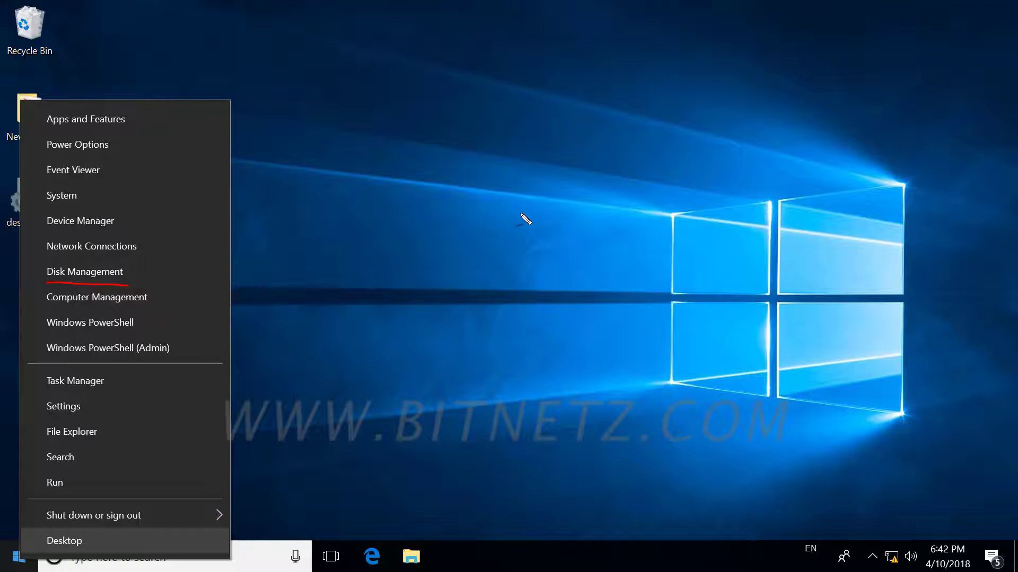
mouse_move(426, 158)
left_mouse_down()
mouse_move(498, 153)
mouse_move(518, 140)
left_mouse_up()
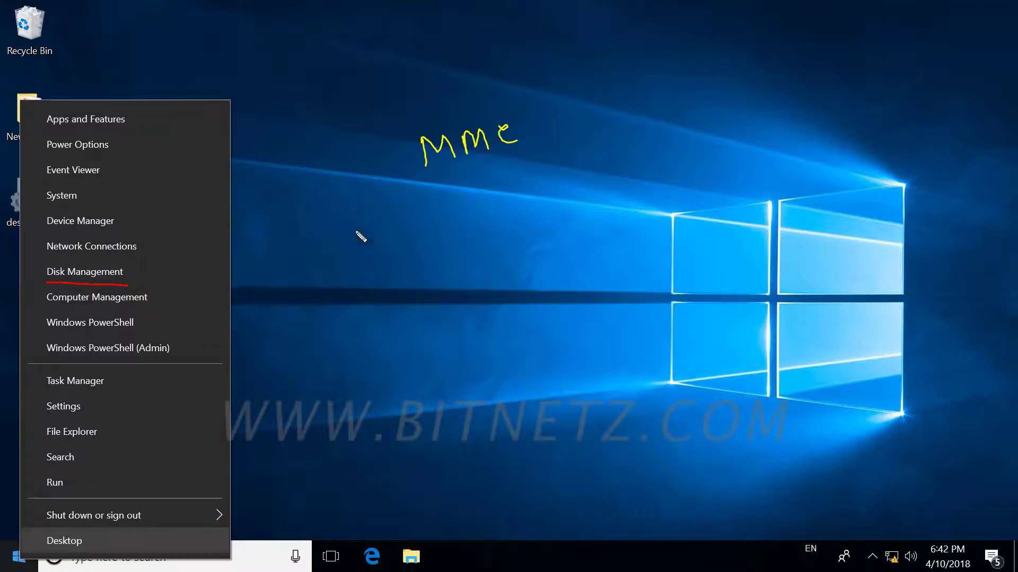
mouse_move(381, 205)
left_mouse_down()
mouse_move(436, 197)
mouse_move(411, 213)
left_mouse_up()
left_click_drag(461, 186, 462, 200)
left_click_drag(465, 186, 549, 184)
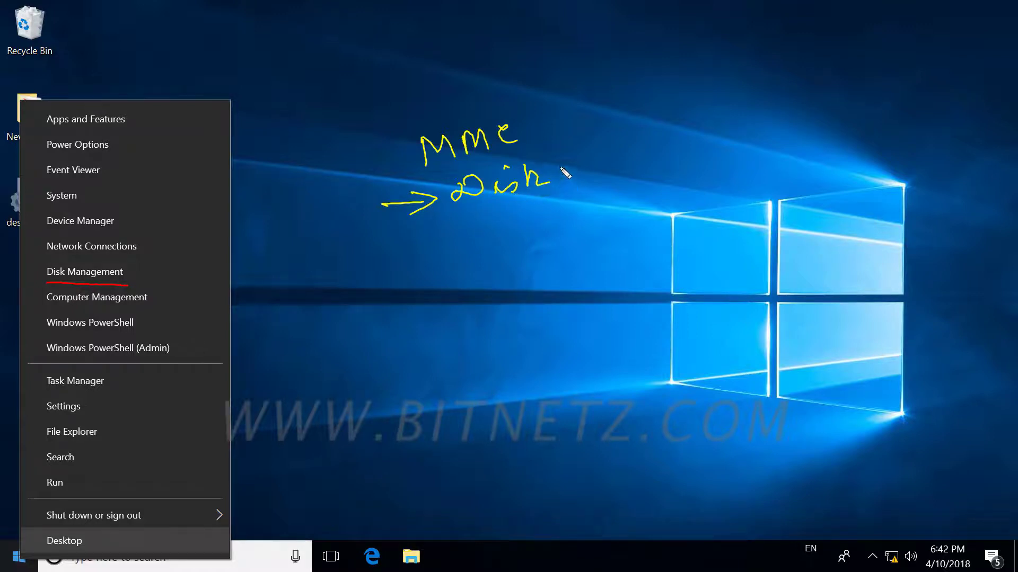
mouse_move(384, 236)
left_mouse_down()
mouse_move(369, 193)
mouse_move(583, 123)
mouse_move(540, 220)
left_mouse_up()
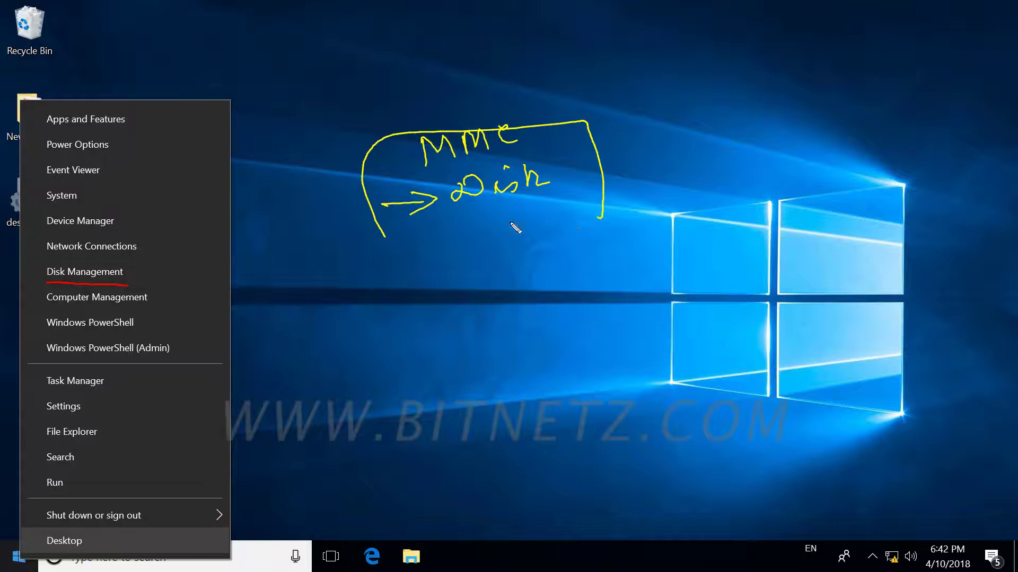
mouse_move(130, 274)
left_mouse_down()
mouse_move(334, 307)
mouse_move(365, 322)
mouse_move(447, 297)
mouse_move(455, 317)
mouse_move(662, 300)
mouse_move(673, 278)
mouse_move(734, 297)
mouse_move(769, 286)
left_mouse_up()
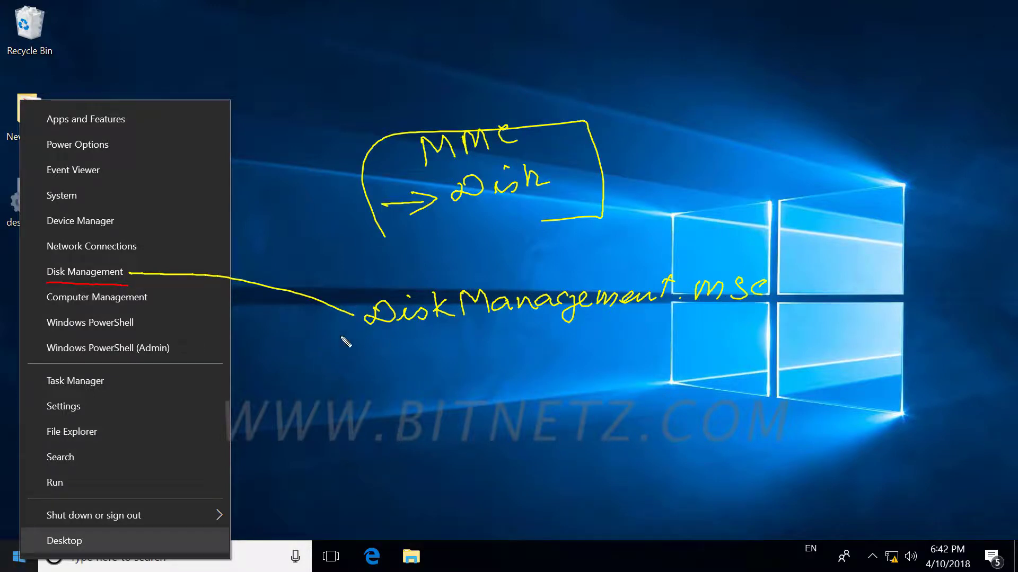
mouse_move(353, 340)
left_mouse_down()
mouse_move(352, 296)
mouse_move(620, 276)
mouse_move(822, 302)
mouse_move(533, 324)
left_mouse_up()
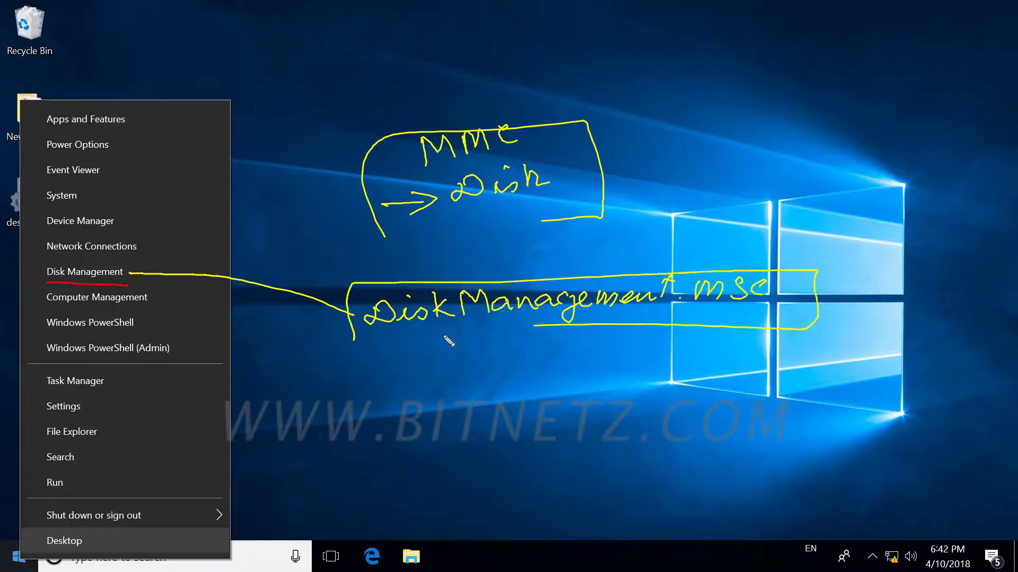
left_click_drag(446, 337, 349, 342)
mouse_move(146, 268)
left_mouse_down()
mouse_move(116, 271)
mouse_move(162, 292)
left_mouse_up()
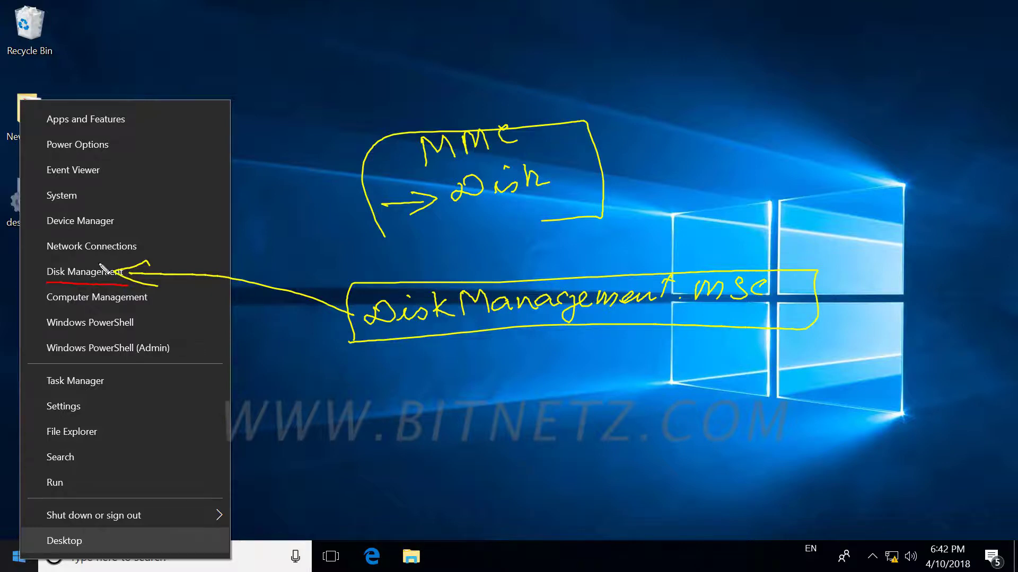
mouse_move(102, 268)
left_mouse_down()
mouse_move(214, 183)
mouse_move(321, 62)
mouse_move(351, 38)
mouse_move(400, 24)
left_mouse_up()
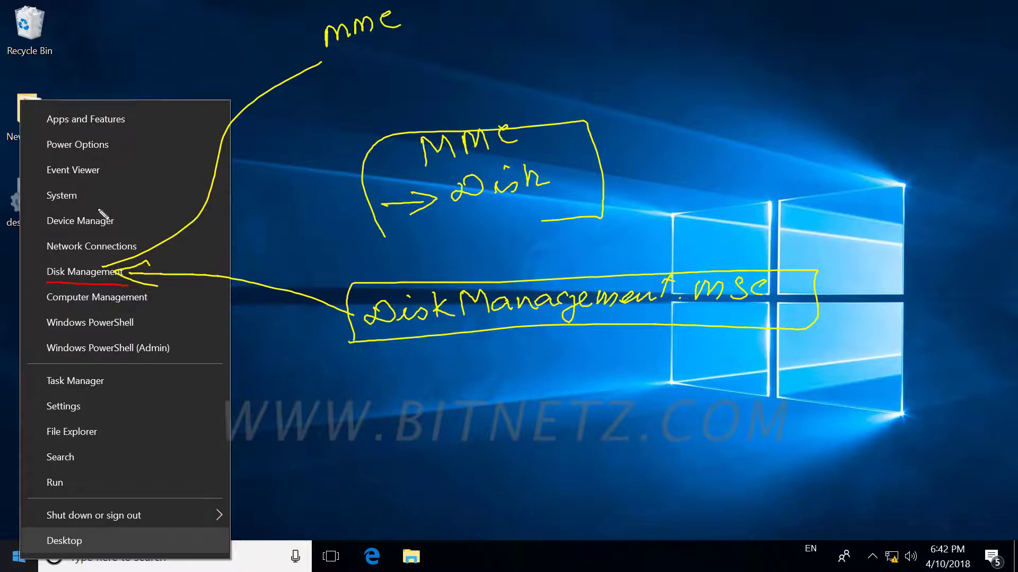
left_click_drag(329, 60, 321, 83)
mouse_move(374, 56)
left_mouse_down()
mouse_move(377, 68)
mouse_move(388, 51)
left_mouse_up()
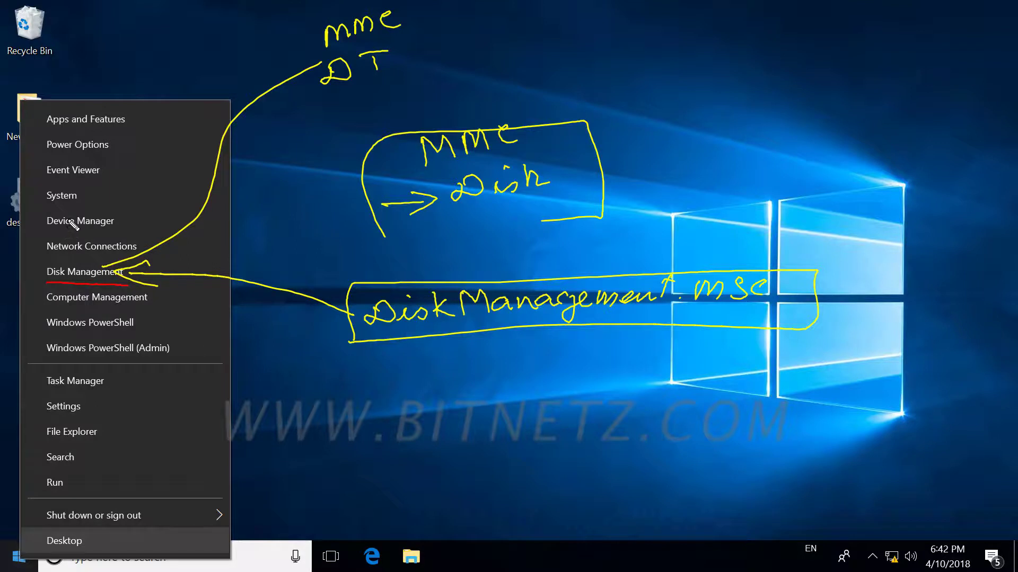
mouse_move(69, 219)
left_mouse_down()
mouse_move(91, 211)
mouse_move(106, 177)
left_mouse_up()
key("Escape")
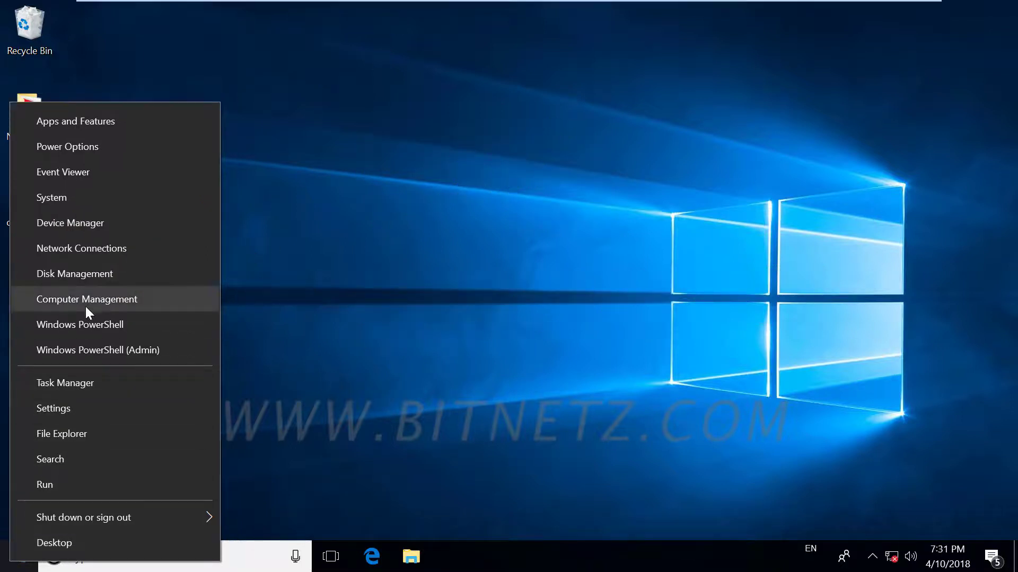
Step: Arrange the built-in Disk Management tool and the saved disk.msc console side by side, widening the console's volume pane to compare them
left_click(91, 273)
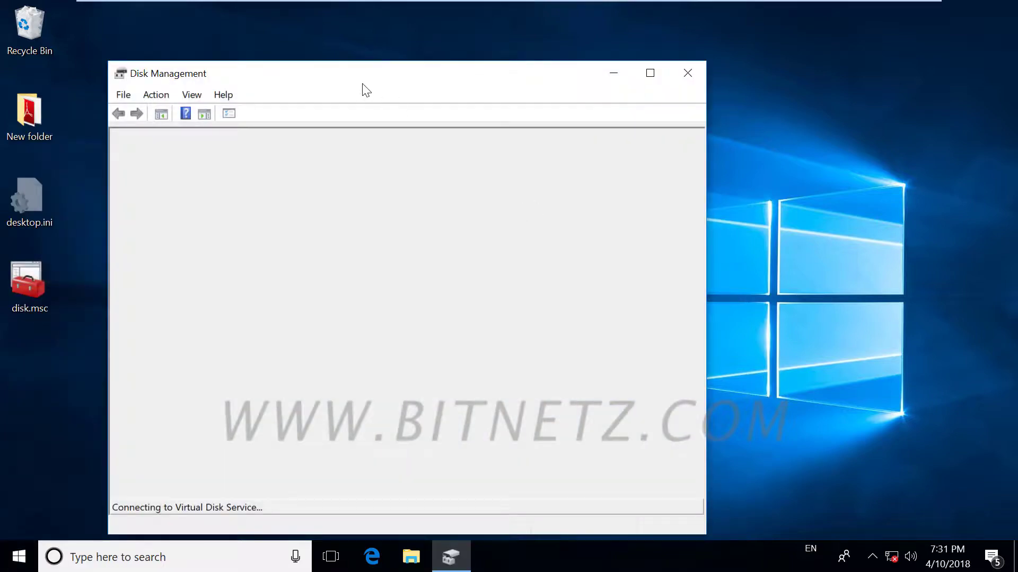
left_click_drag(329, 80, 1017, 84)
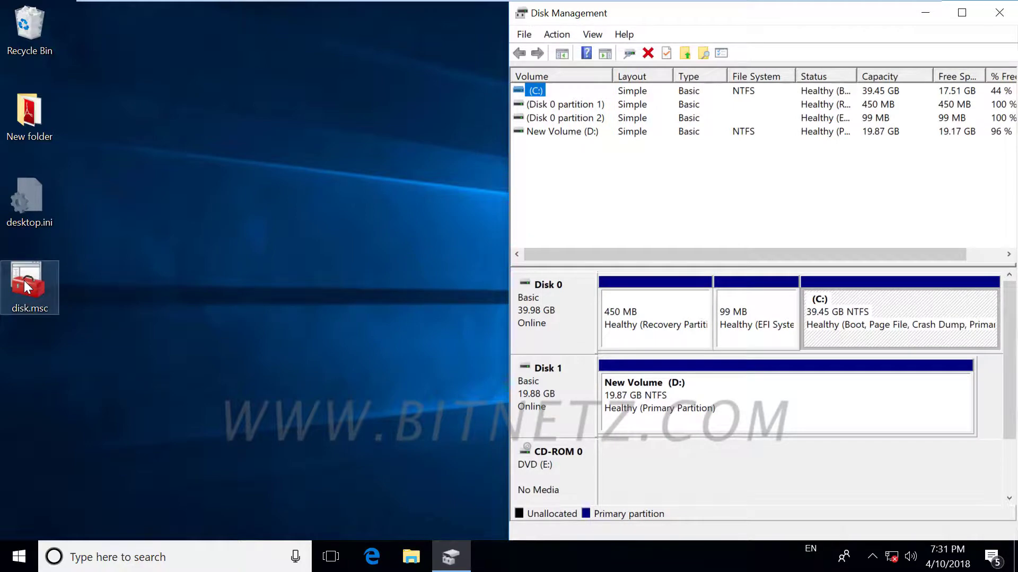
double_click(26, 288)
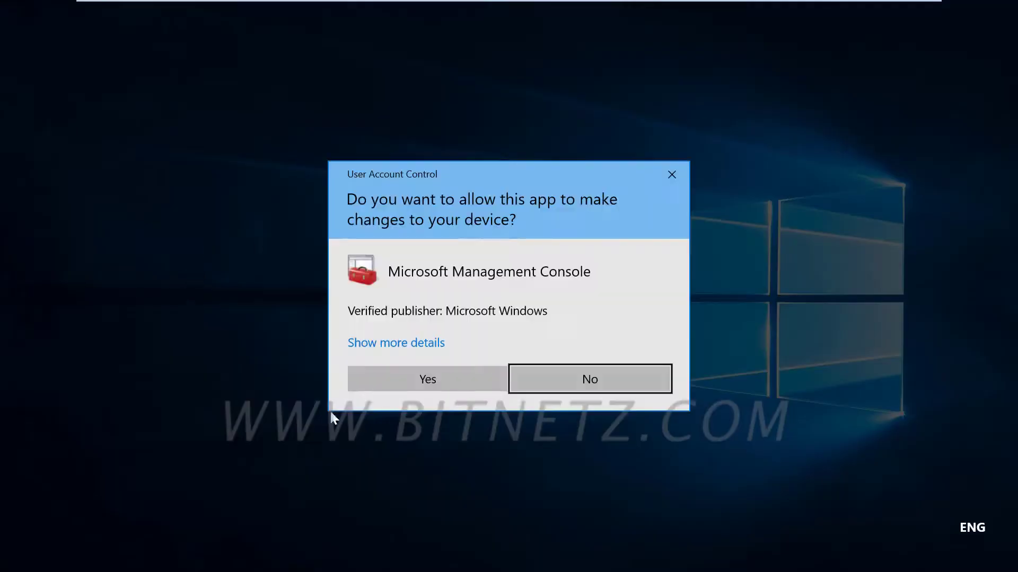
left_click(373, 381)
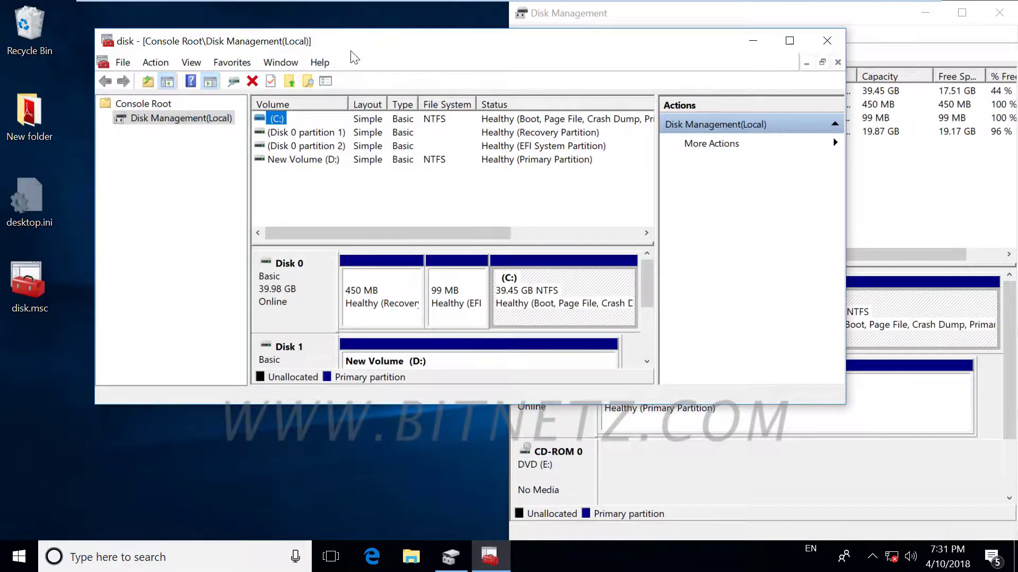
left_click_drag(350, 42, 2, 143)
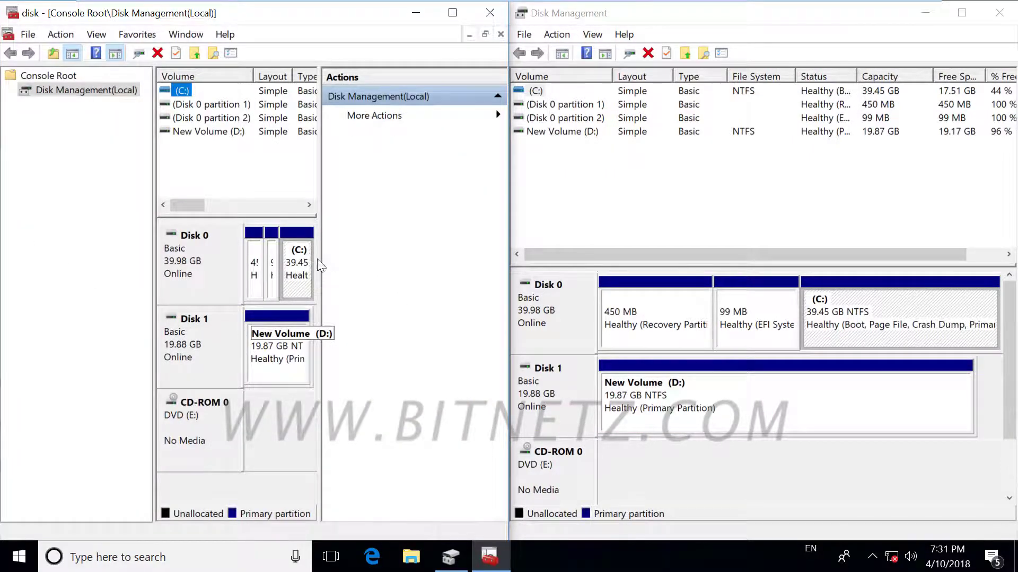
left_click_drag(318, 262, 428, 262)
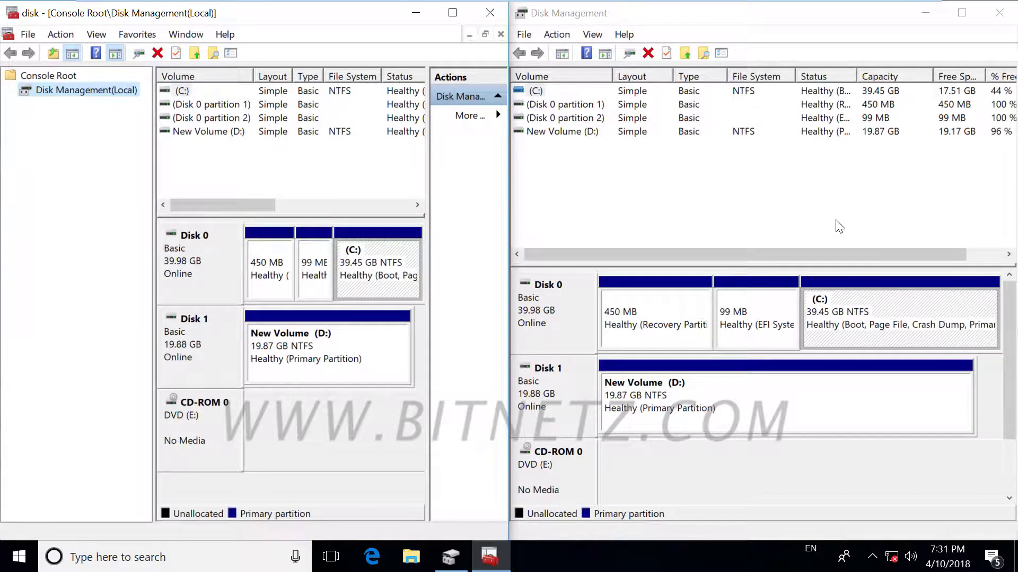
Step: Close both the Disk Management window and the disk console window
left_click(1009, 15)
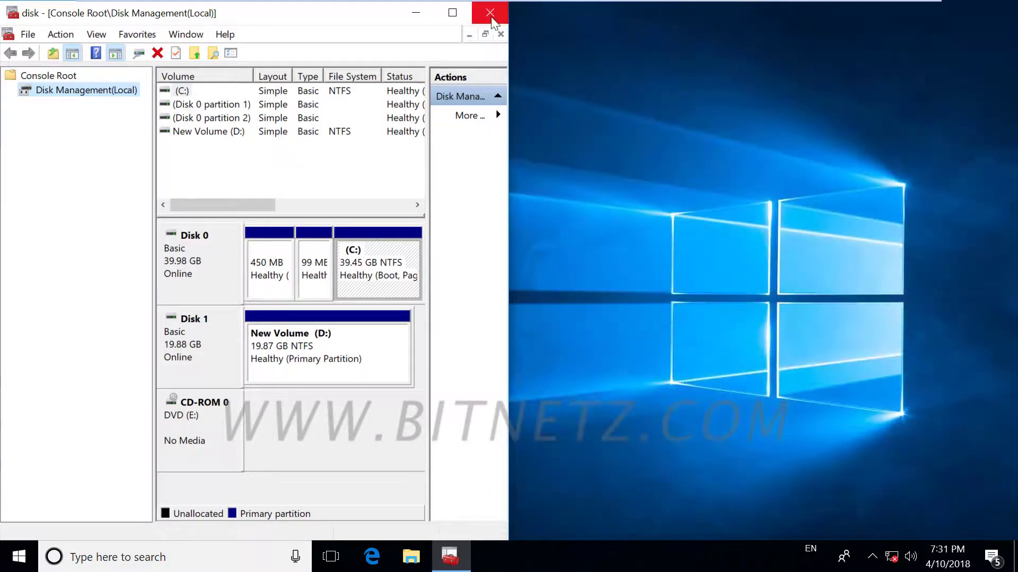
left_click(491, 19)
left_click(257, 319)
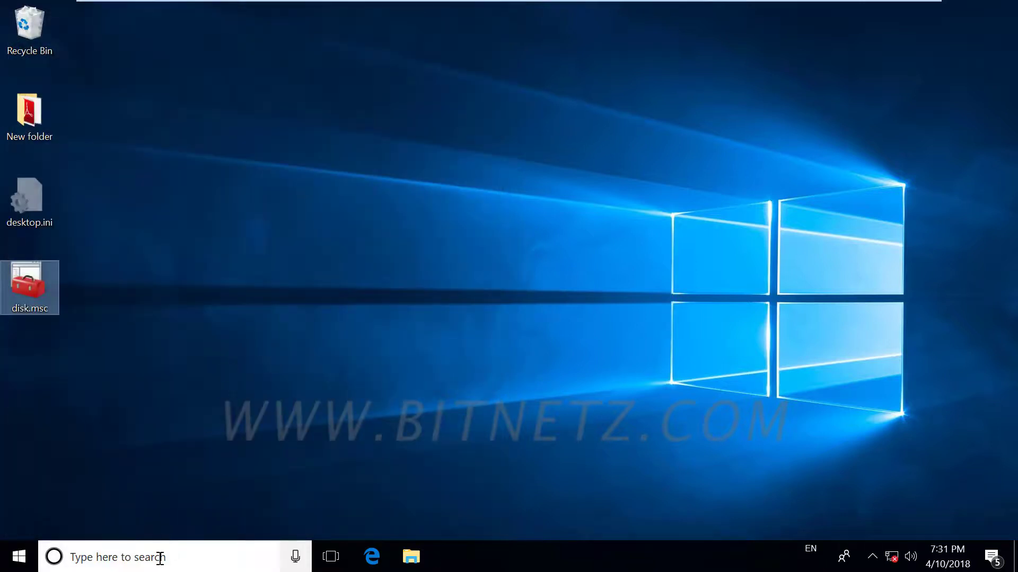
Step: Open a new empty management console with mmc and add the Disk Management snap-in for the local computer
left_click(160, 558)
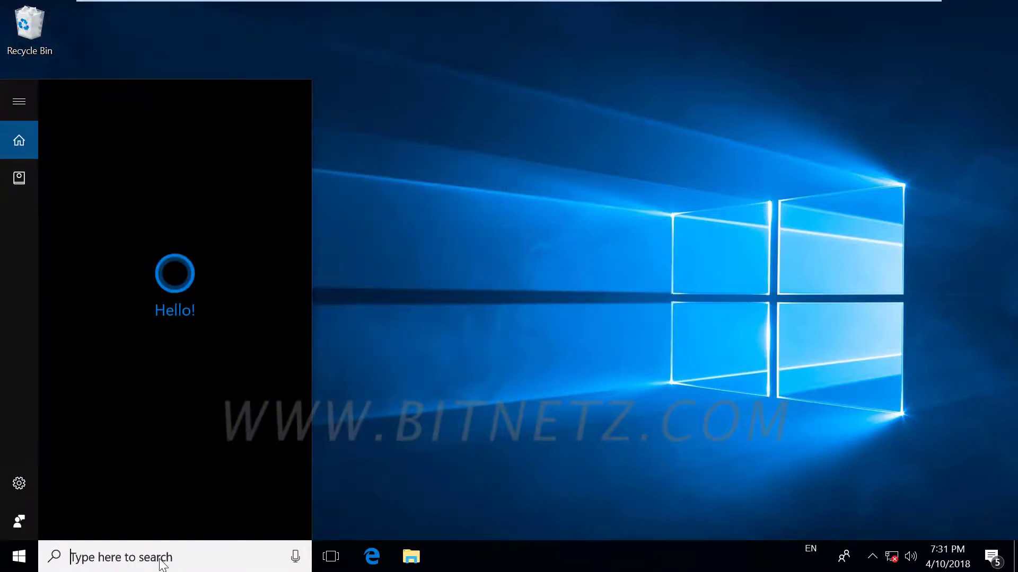
type("mmc")
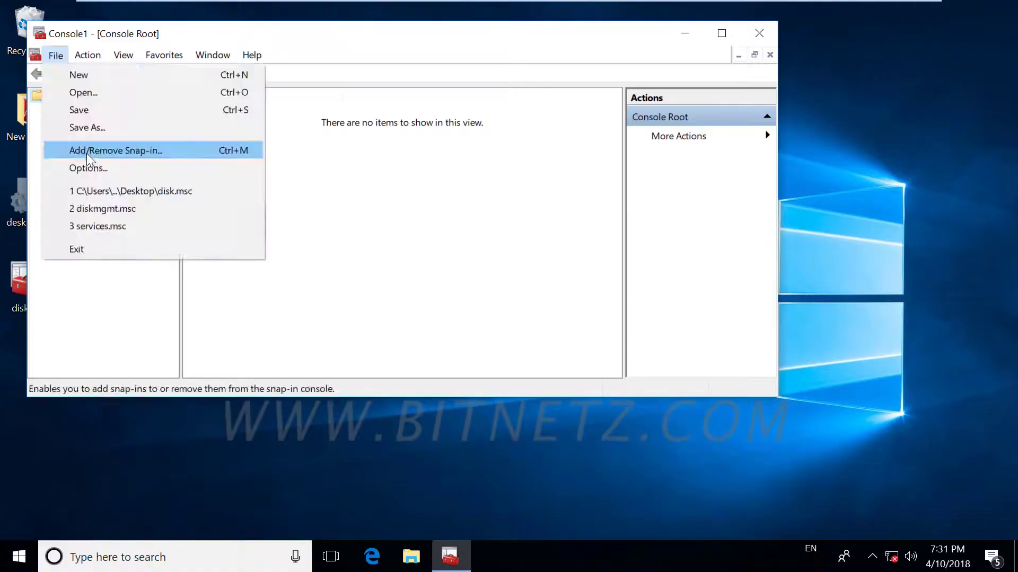
left_click(127, 150)
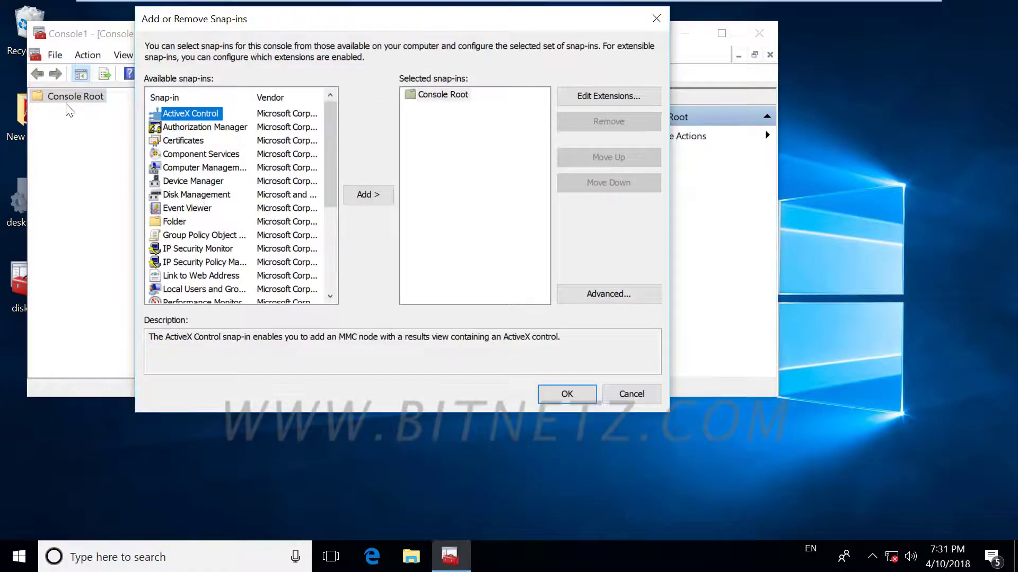
left_click(197, 195)
left_click(360, 196)
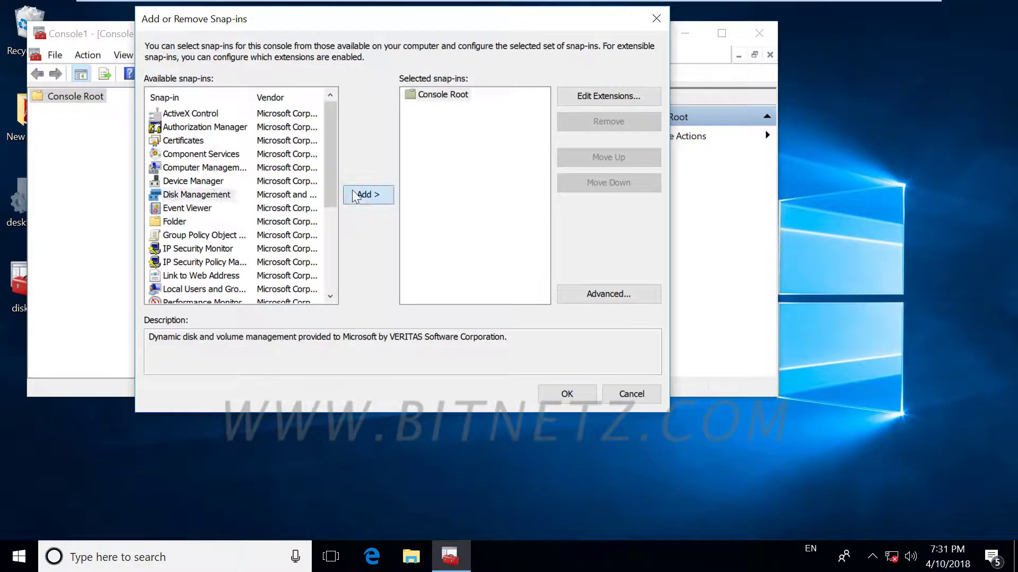
left_click(436, 314)
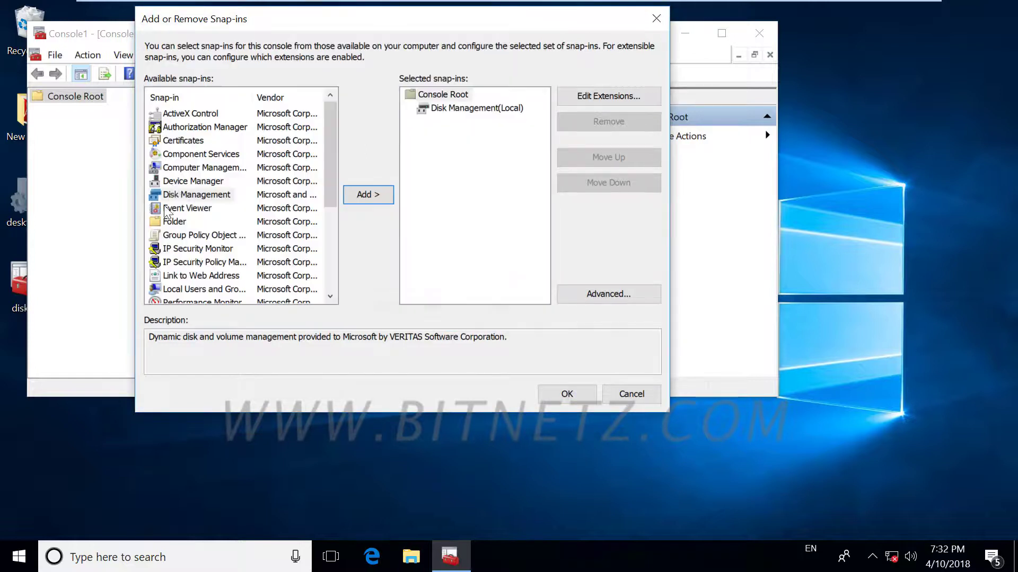
Step: Add the Device Manager and Computer Management snap-ins for the local computer, confirm the selection, and expand Computer Management in the console tree
left_click(183, 181)
left_click(369, 195)
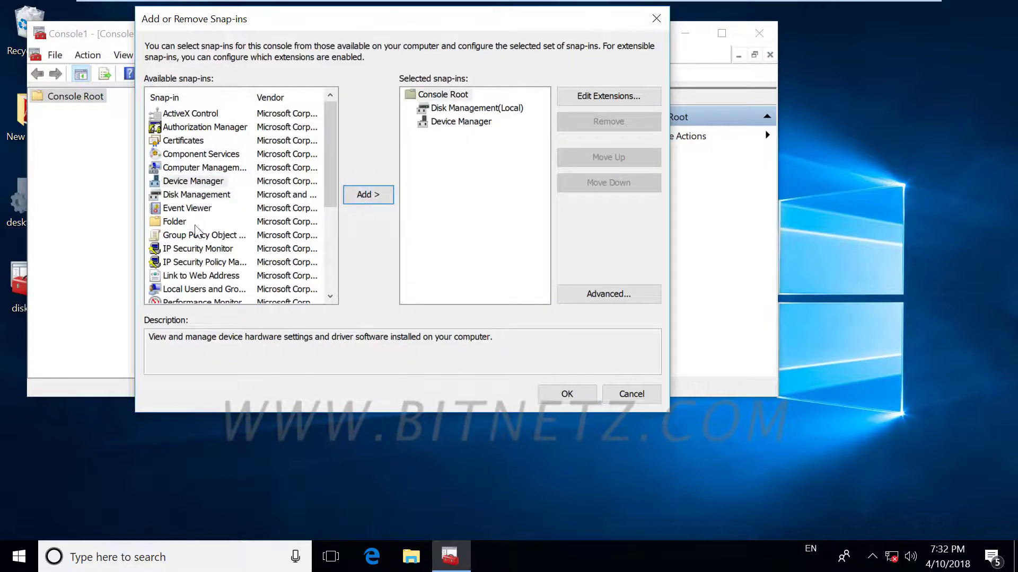
left_click(187, 169)
left_click(371, 196)
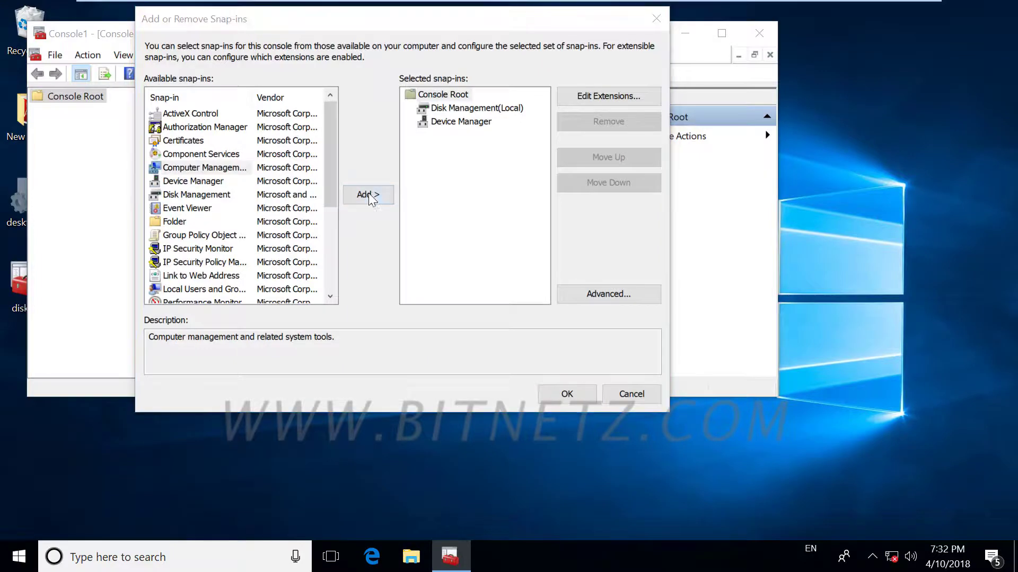
left_click(449, 284)
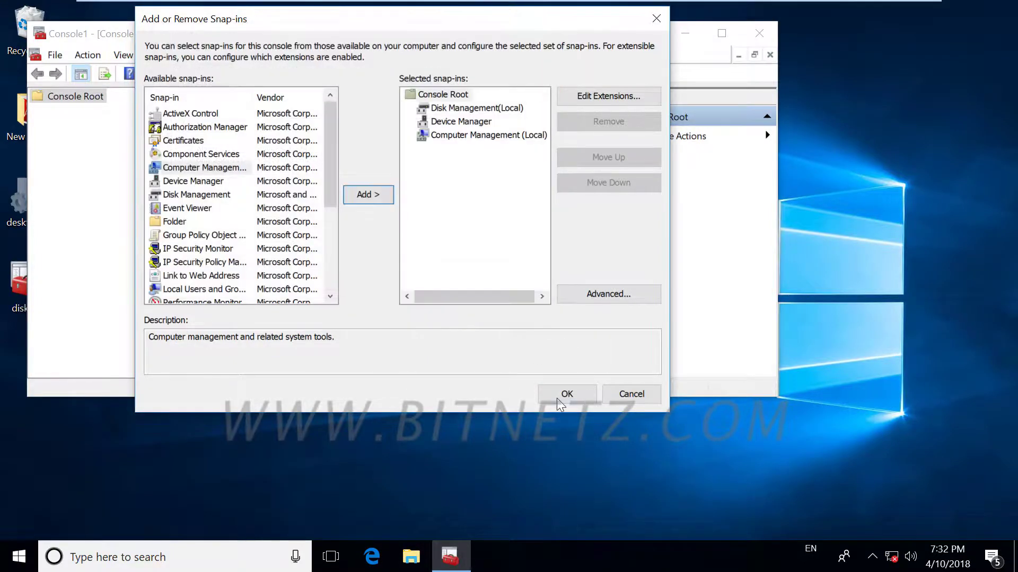
left_click(588, 393)
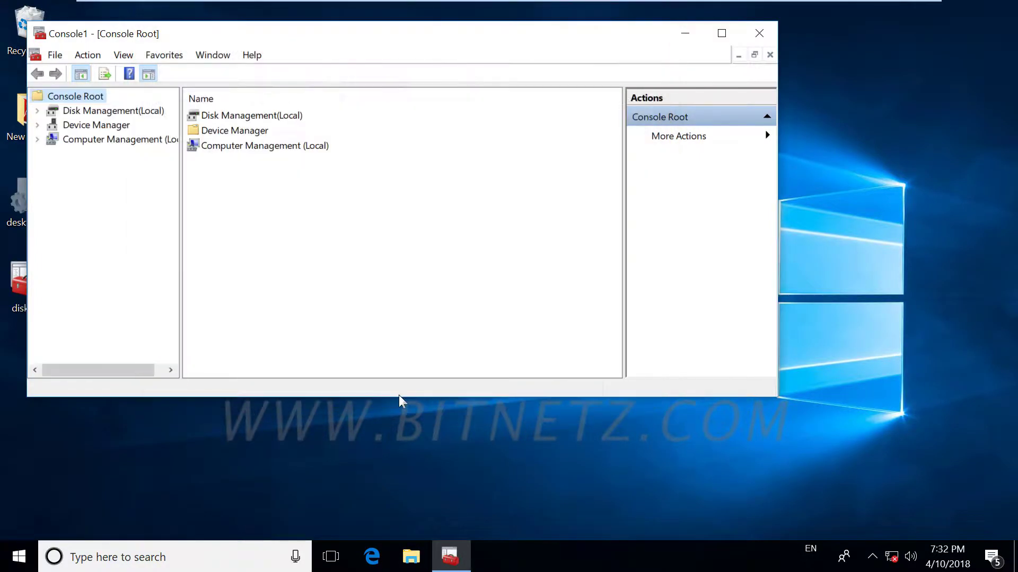
left_click(37, 140)
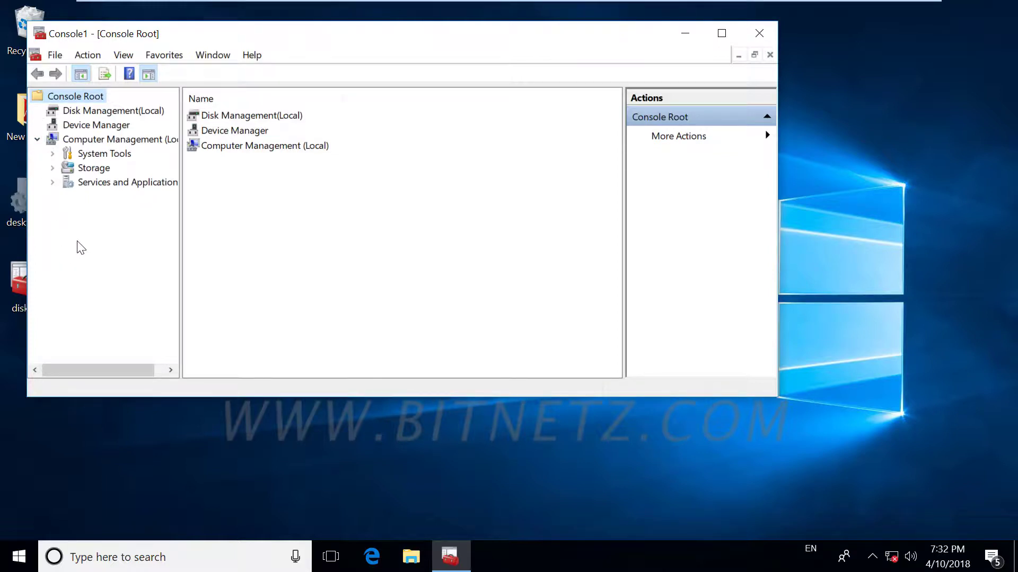
Step: Save the console to the Desktop as tools.msc and close its window without saving the console settings again
left_click(56, 55)
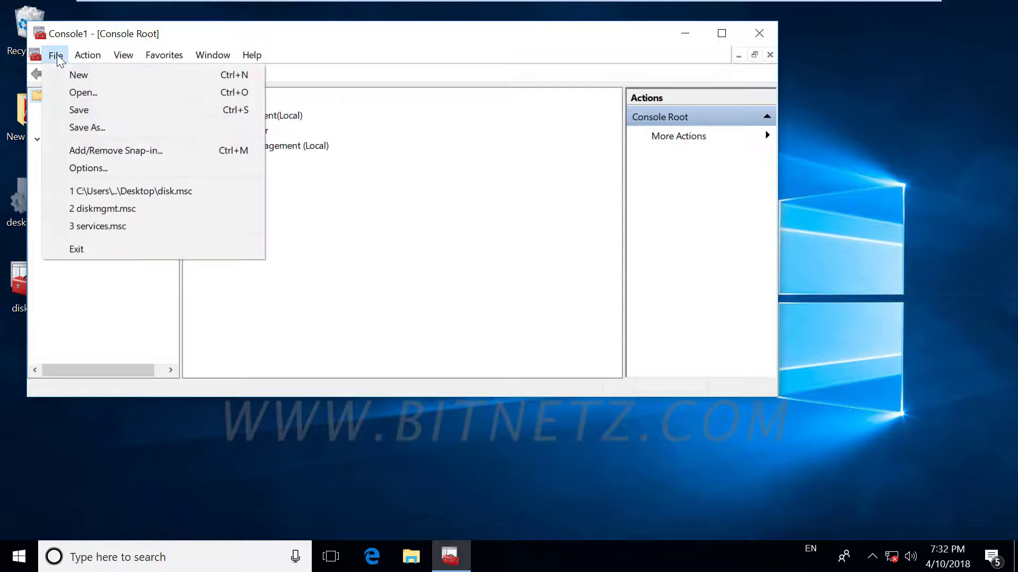
left_click(91, 112)
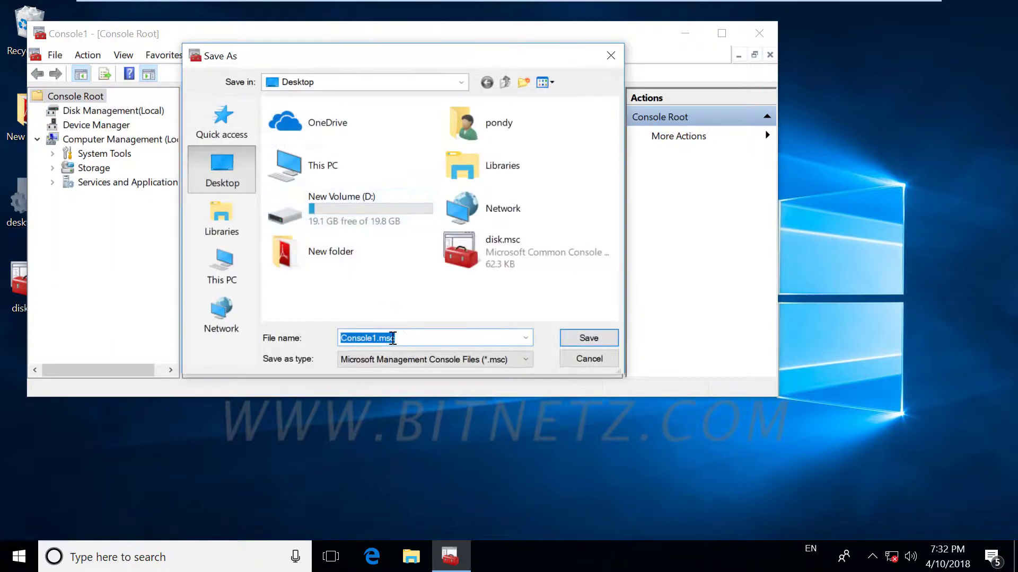
left_click(378, 338)
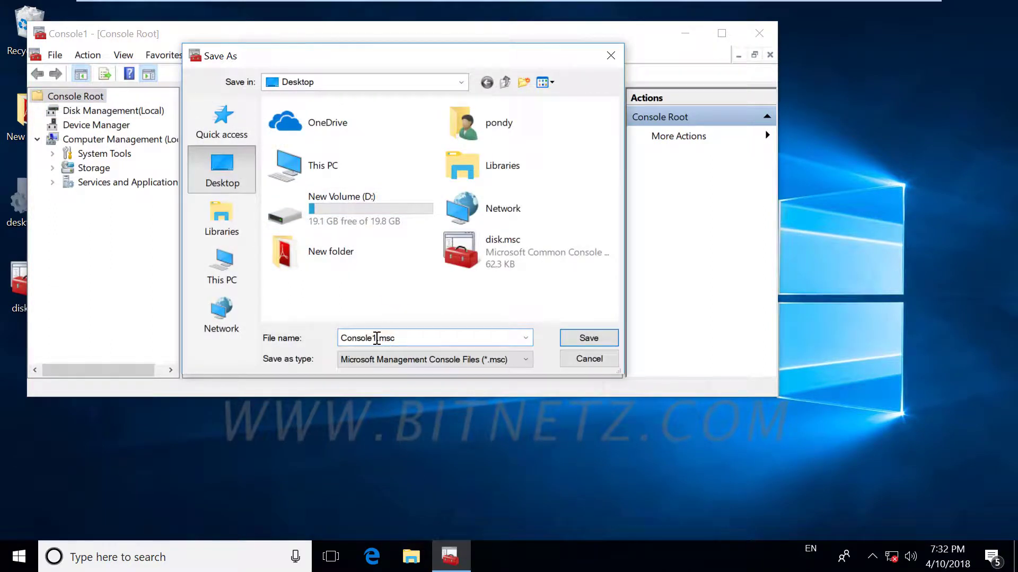
left_click_drag(377, 338, 295, 338)
type("tools")
left_click(583, 335)
left_click(759, 33)
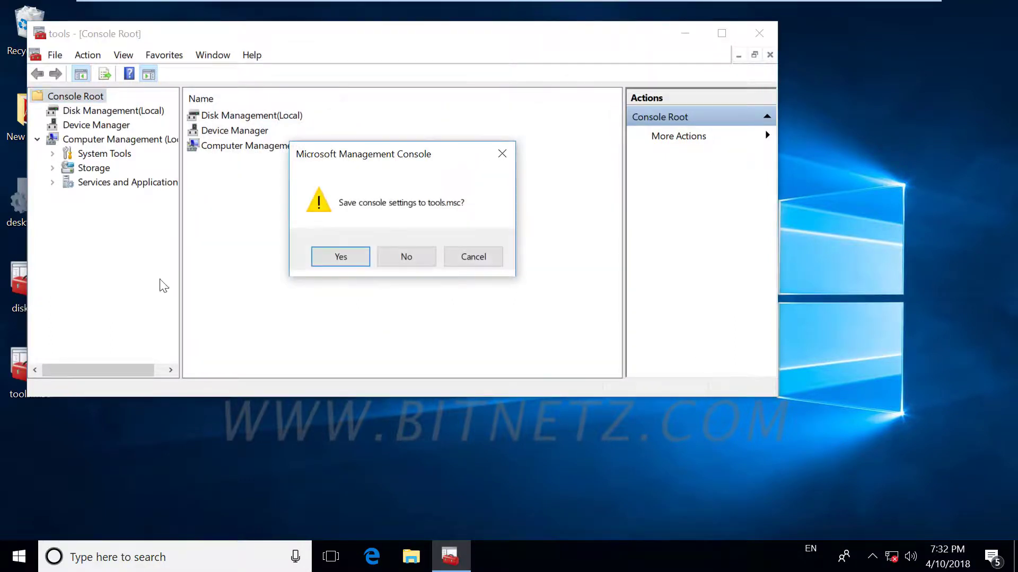
left_click(410, 256)
Step: Open tools.msc from the desktop, allowing it to make changes, move its window clear of the desktop icons, and view Disk Management and Computer Management
double_click(32, 364)
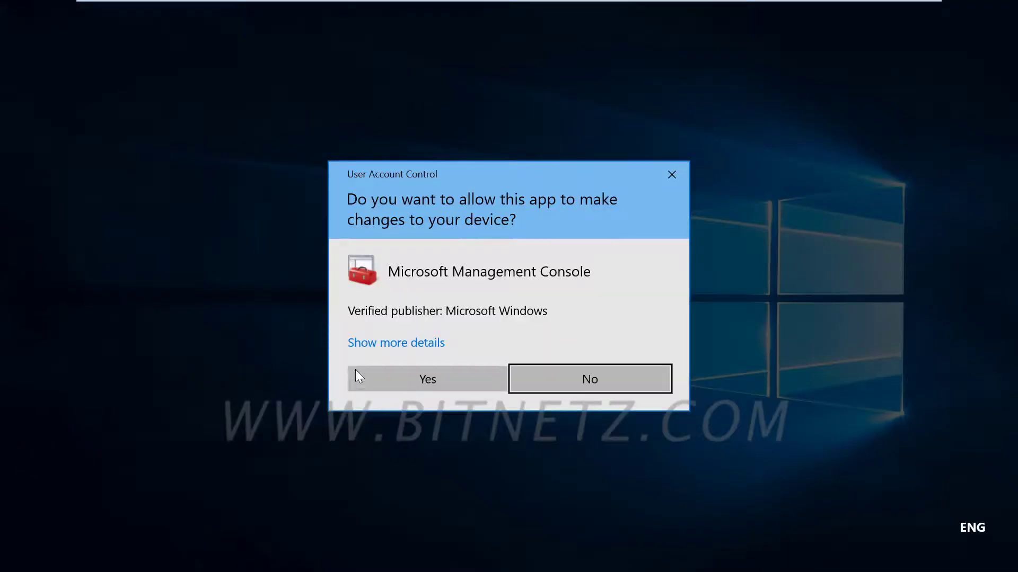
left_click(377, 371)
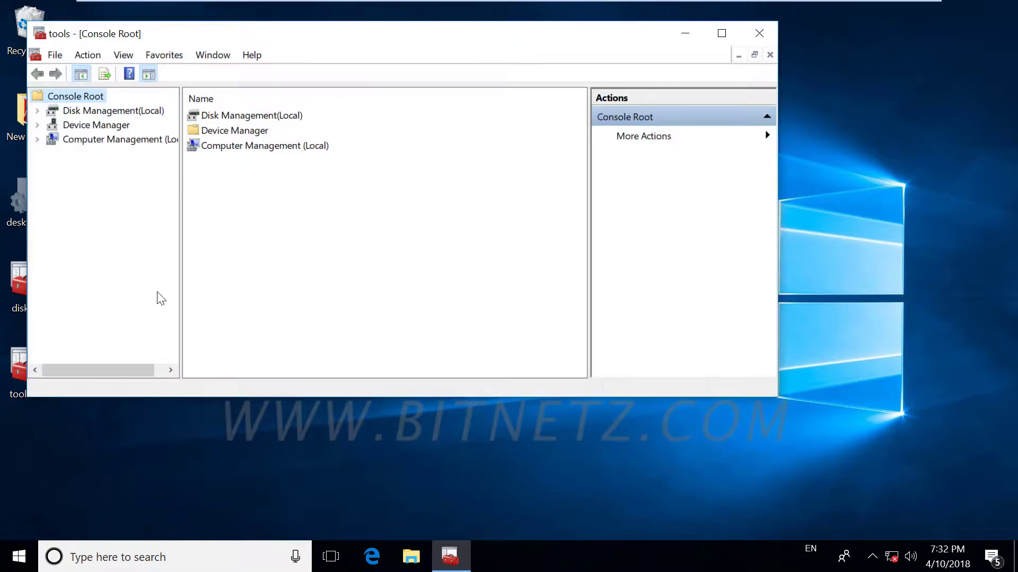
left_click_drag(287, 40, 471, 46)
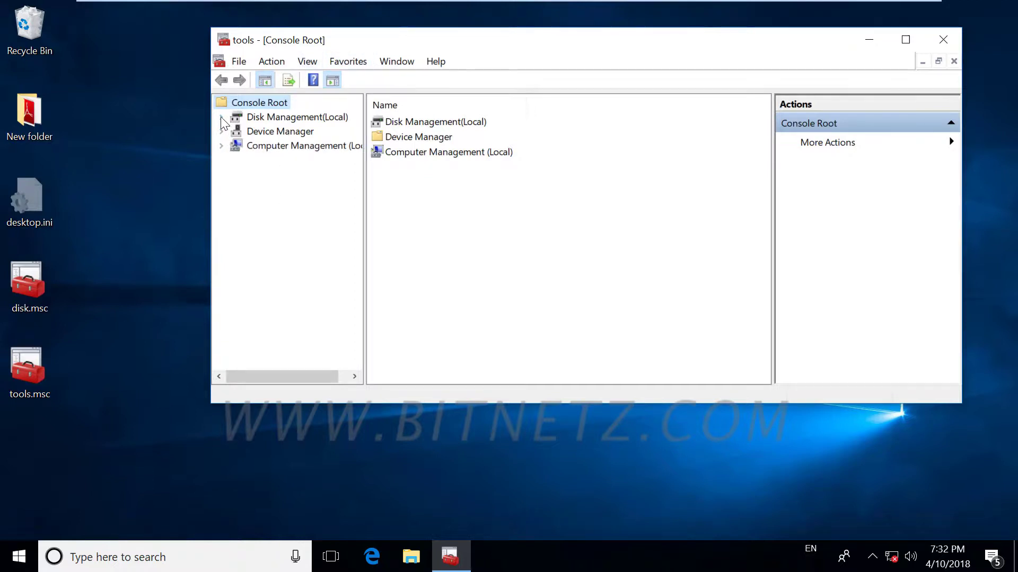
left_click(294, 119)
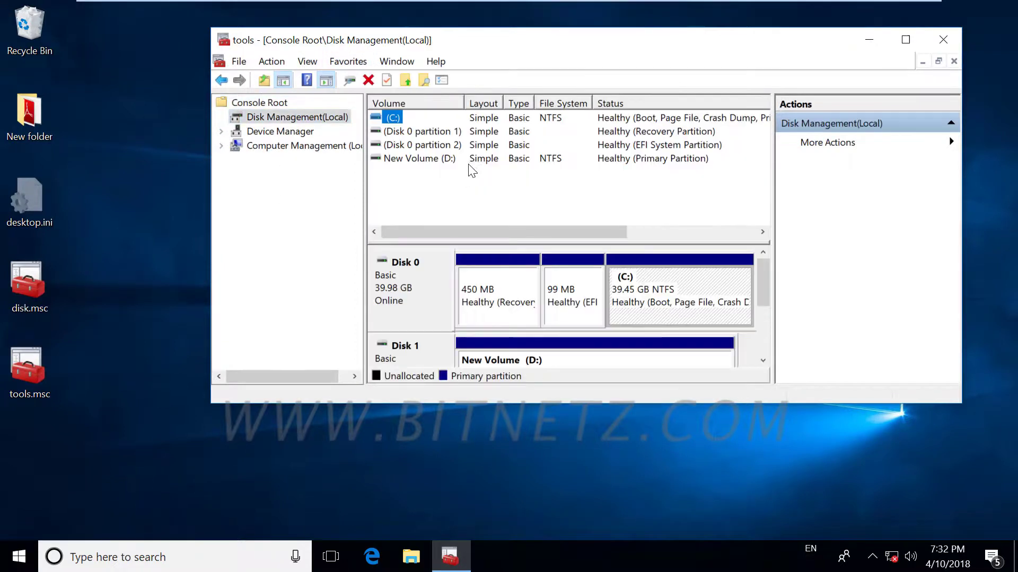
left_click(362, 147)
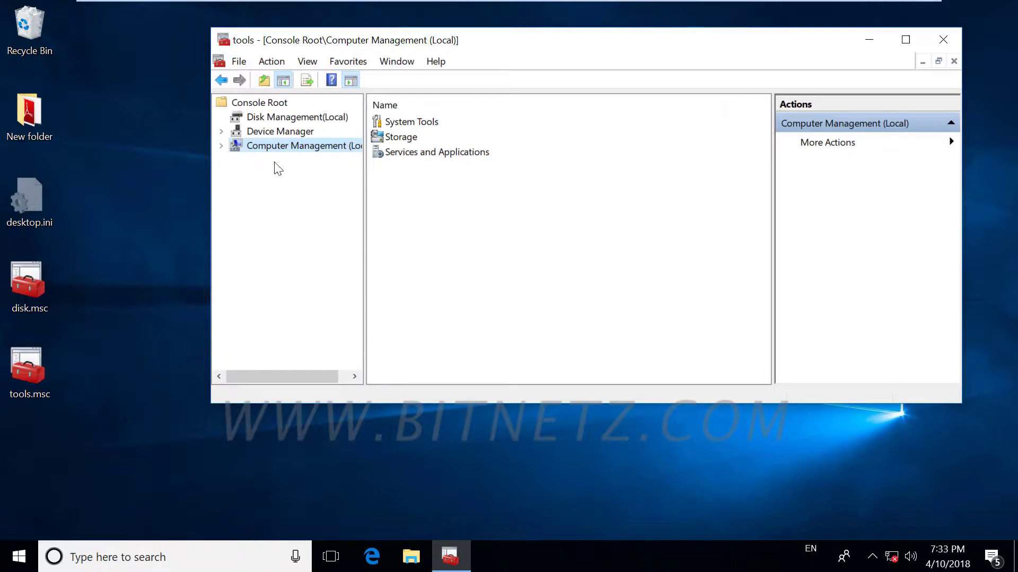
left_click(268, 61)
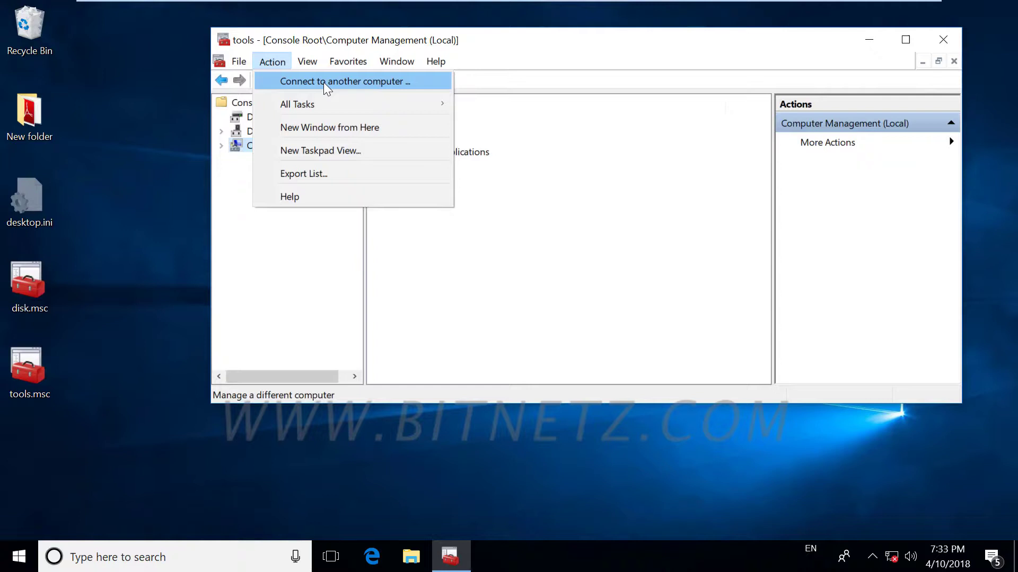
left_click(260, 272)
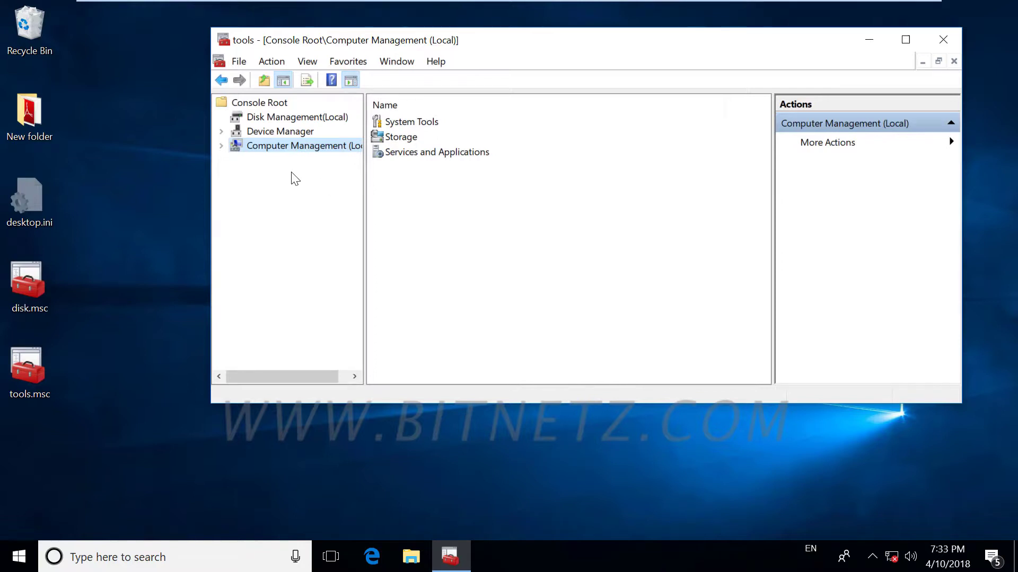
left_click(238, 64)
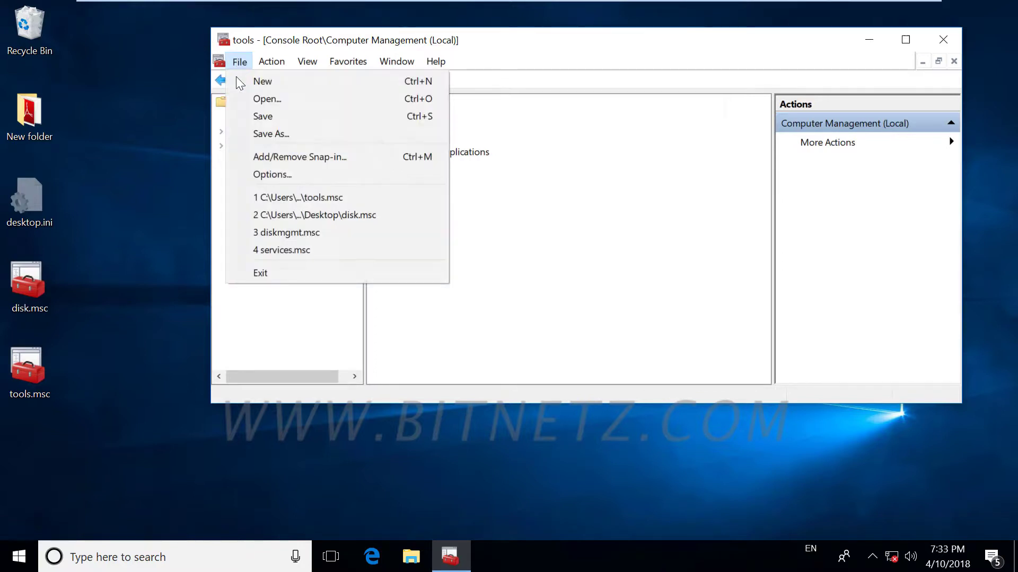
left_click(340, 314)
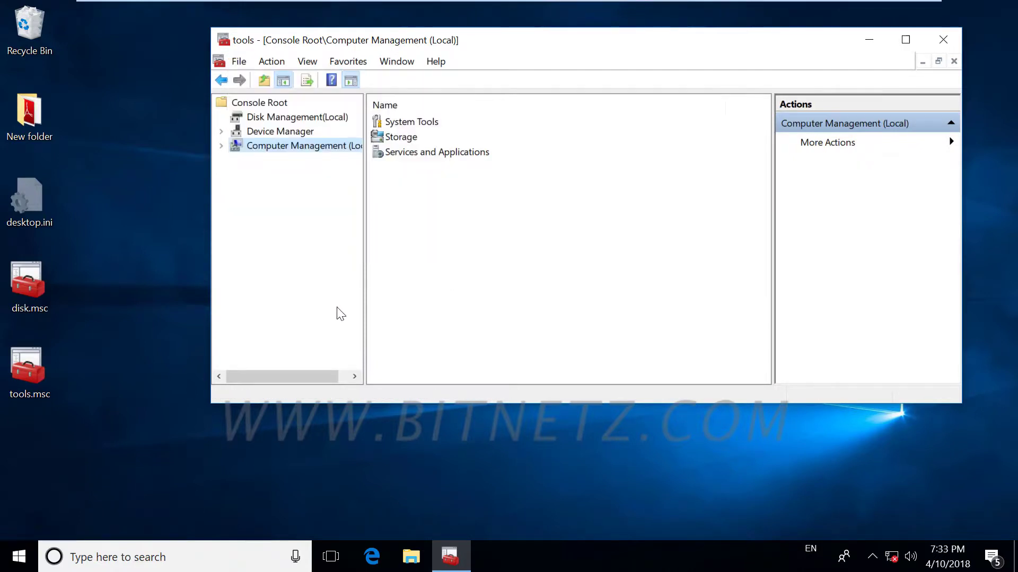